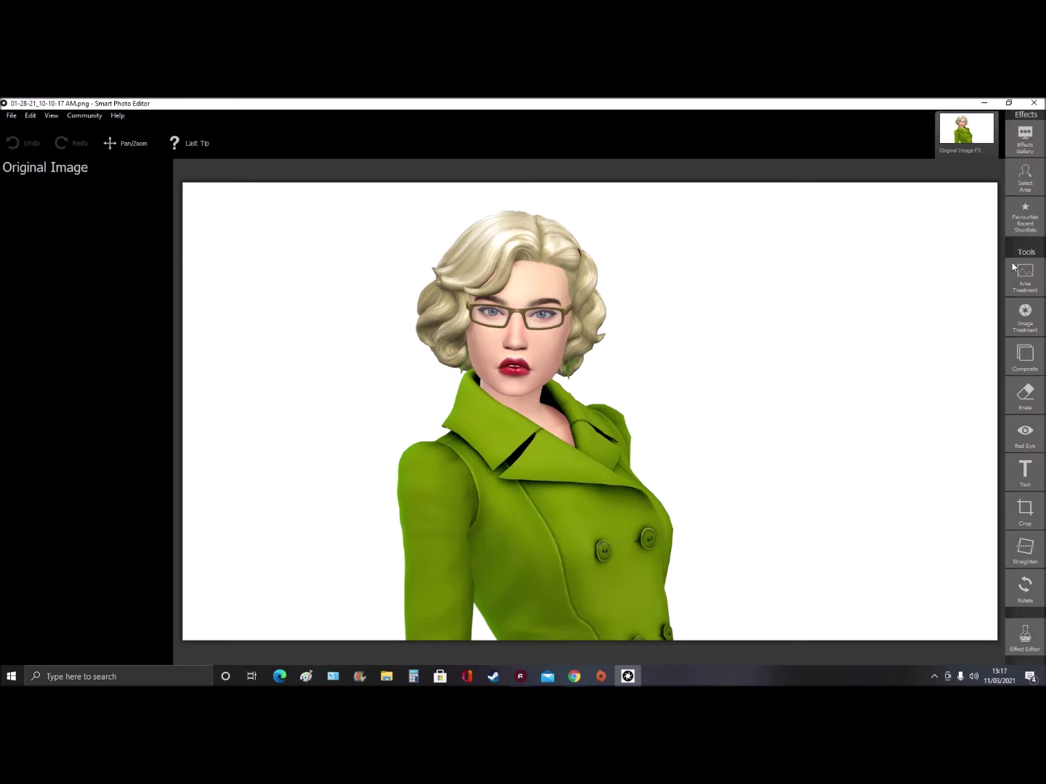
Start a new area selection with the custom area name hair.
{"action": "left_click", "coordinate": [1024, 178]}
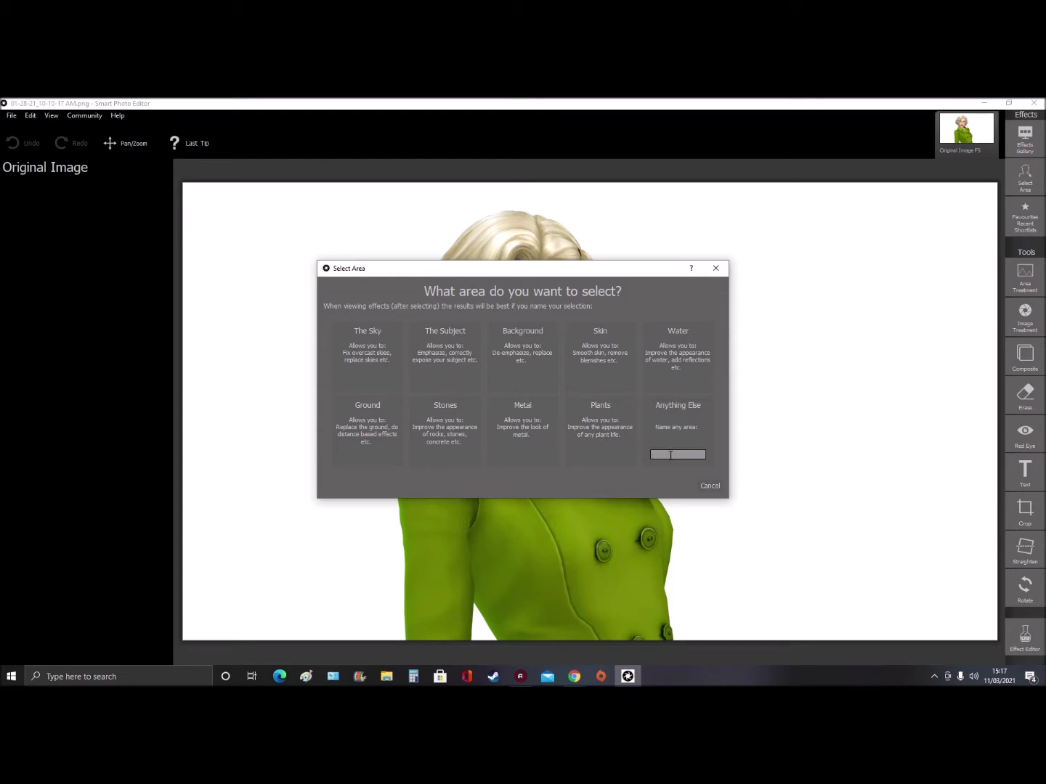
{"action": "key", "text": "Return"}
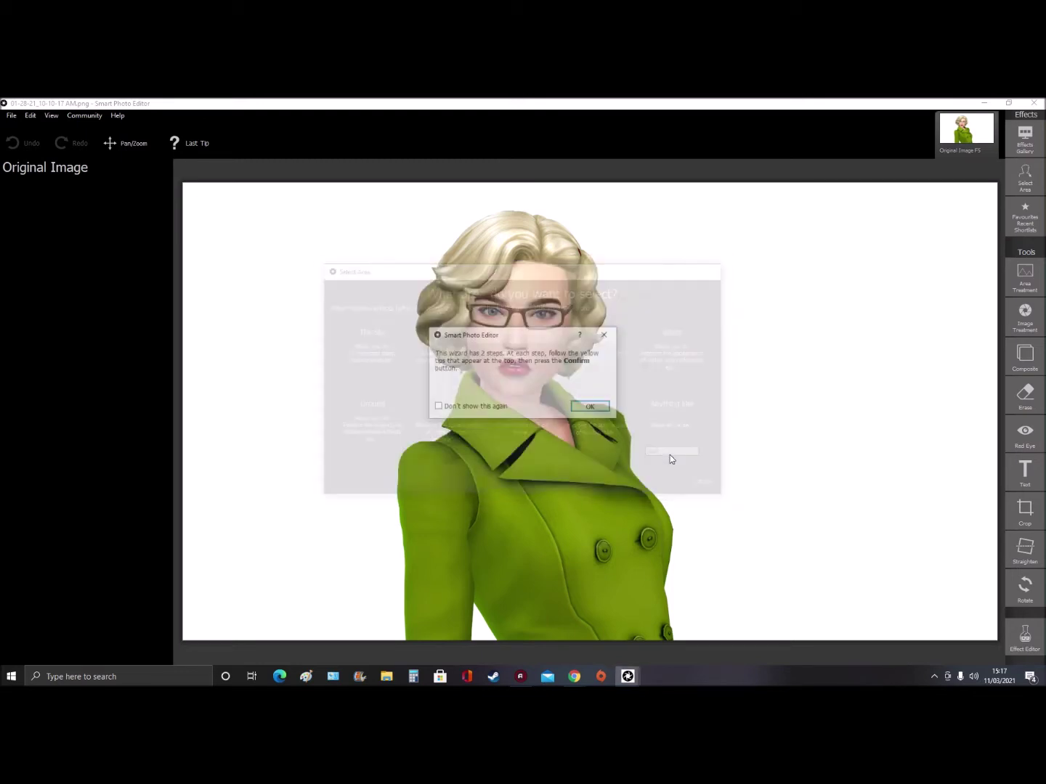
{"action": "left_click", "coordinate": [591, 408]}
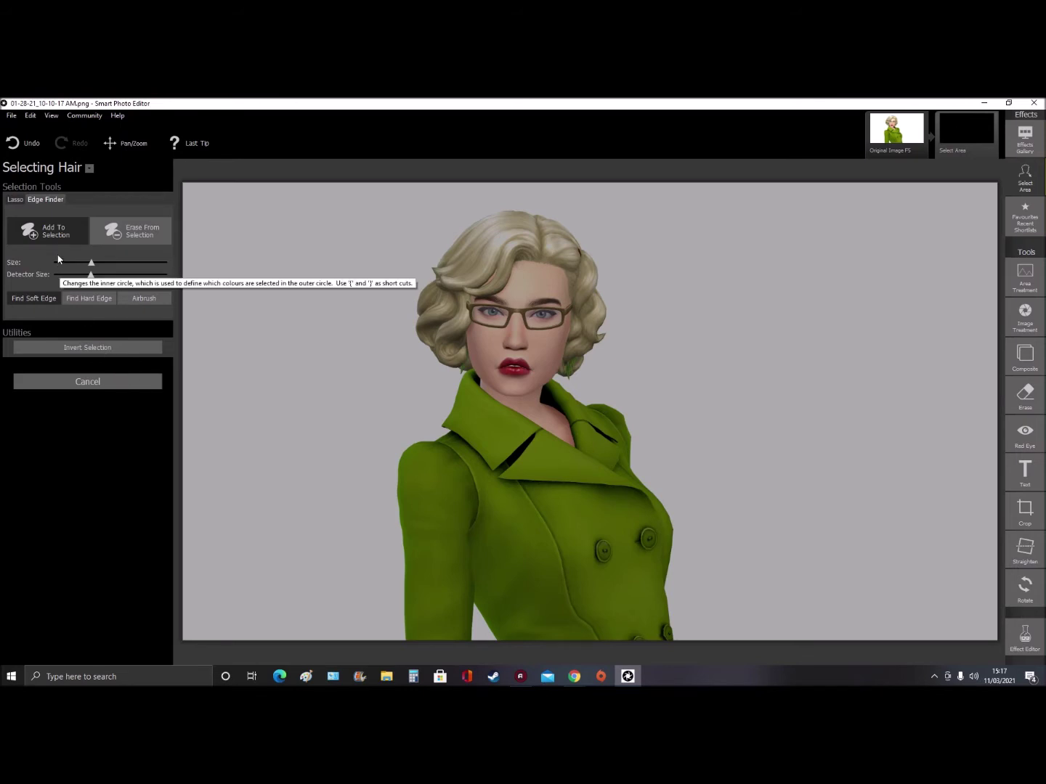
{"action": "mouse_move", "coordinate": [479, 236]}
{"action": "left_mouse_down"}
{"action": "mouse_move", "coordinate": [501, 232]}
{"action": "mouse_move", "coordinate": [501, 219]}
{"action": "mouse_move", "coordinate": [538, 219]}
{"action": "mouse_move", "coordinate": [571, 252]}
{"action": "left_mouse_up"}
{"action": "mouse_move", "coordinate": [481, 269]}
{"action": "left_mouse_down"}
{"action": "mouse_move", "coordinate": [432, 285]}
{"action": "mouse_move", "coordinate": [450, 296]}
{"action": "mouse_move", "coordinate": [474, 283]}
{"action": "mouse_move", "coordinate": [479, 263]}
{"action": "mouse_move", "coordinate": [519, 252]}
{"action": "left_mouse_up"}
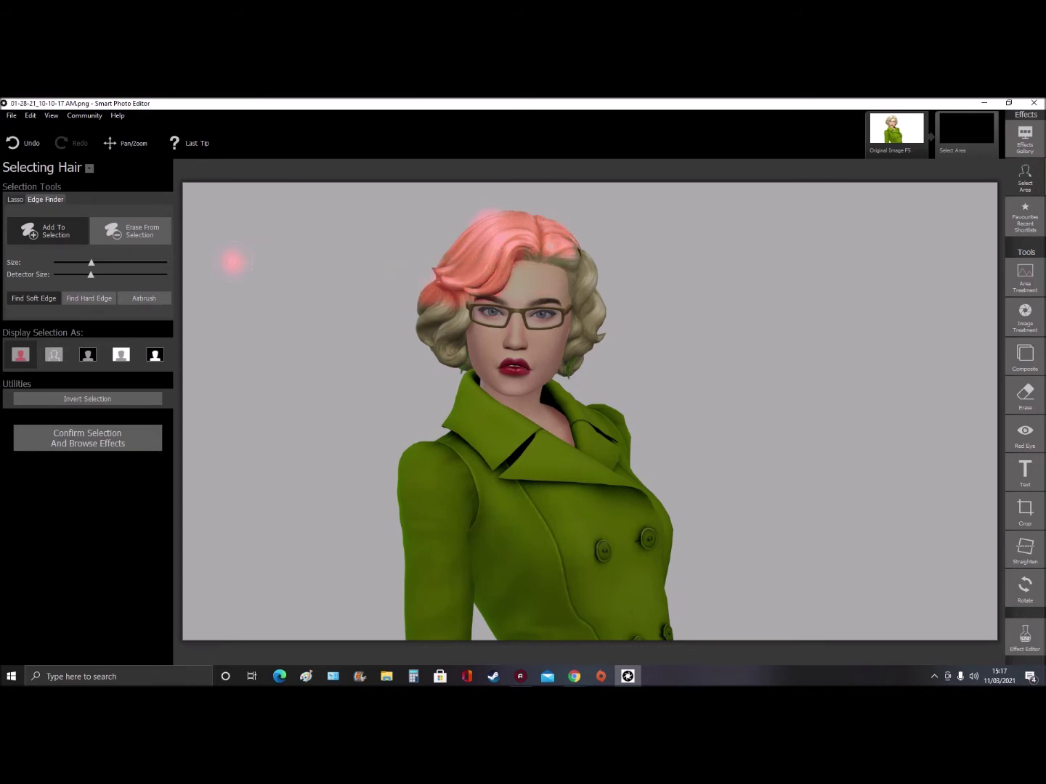
{"action": "left_click", "coordinate": [132, 240]}
{"action": "mouse_move", "coordinate": [411, 254]}
{"action": "left_mouse_down"}
{"action": "mouse_move", "coordinate": [472, 280]}
{"action": "mouse_move", "coordinate": [555, 239]}
{"action": "mouse_move", "coordinate": [524, 225]}
{"action": "mouse_move", "coordinate": [468, 235]}
{"action": "mouse_move", "coordinate": [435, 289]}
{"action": "mouse_move", "coordinate": [470, 295]}
{"action": "left_mouse_up"}
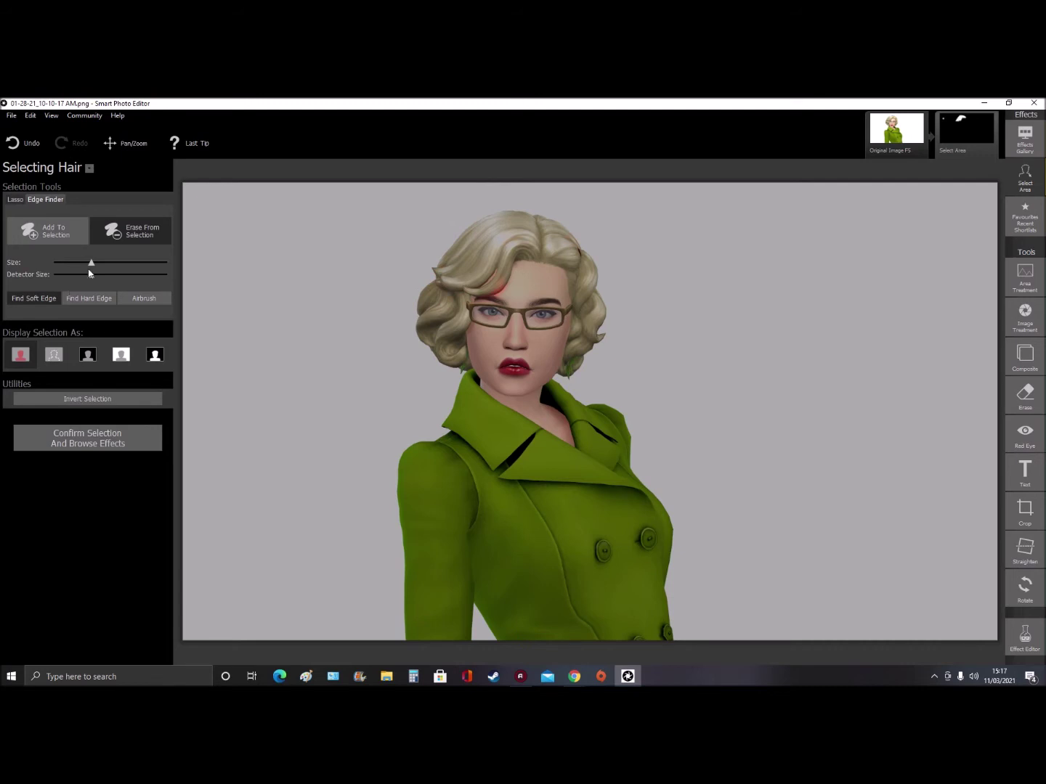
Enlarge the selection brush and add the woman's whole hair to the selection, using Find Hard Edge for its remaining parts.
{"action": "left_click_drag", "start_coordinate": [90, 263], "coordinate": [128, 263]}
{"action": "left_click", "coordinate": [65, 231]}
{"action": "mouse_move", "coordinate": [500, 221]}
{"action": "left_mouse_down"}
{"action": "mouse_move", "coordinate": [483, 227]}
{"action": "mouse_move", "coordinate": [491, 257]}
{"action": "mouse_move", "coordinate": [439, 299]}
{"action": "left_mouse_up"}
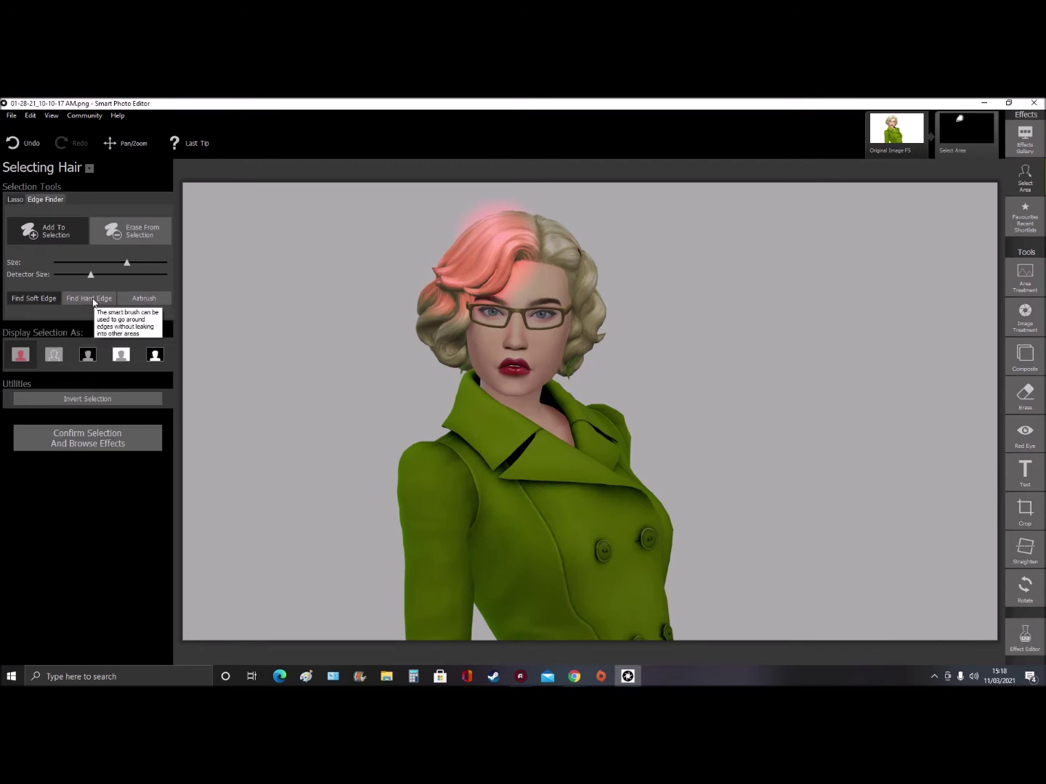
{"action": "left_click", "coordinate": [95, 302]}
{"action": "mouse_move", "coordinate": [521, 251]}
{"action": "left_mouse_down"}
{"action": "mouse_move", "coordinate": [570, 248]}
{"action": "mouse_move", "coordinate": [538, 275]}
{"action": "mouse_move", "coordinate": [574, 276]}
{"action": "mouse_move", "coordinate": [586, 305]}
{"action": "mouse_move", "coordinate": [572, 357]}
{"action": "mouse_move", "coordinate": [603, 297]}
{"action": "left_mouse_up"}
{"action": "mouse_move", "coordinate": [453, 251]}
{"action": "left_mouse_down"}
{"action": "mouse_move", "coordinate": [433, 314]}
{"action": "mouse_move", "coordinate": [448, 347]}
{"action": "mouse_move", "coordinate": [463, 252]}
{"action": "left_mouse_up"}
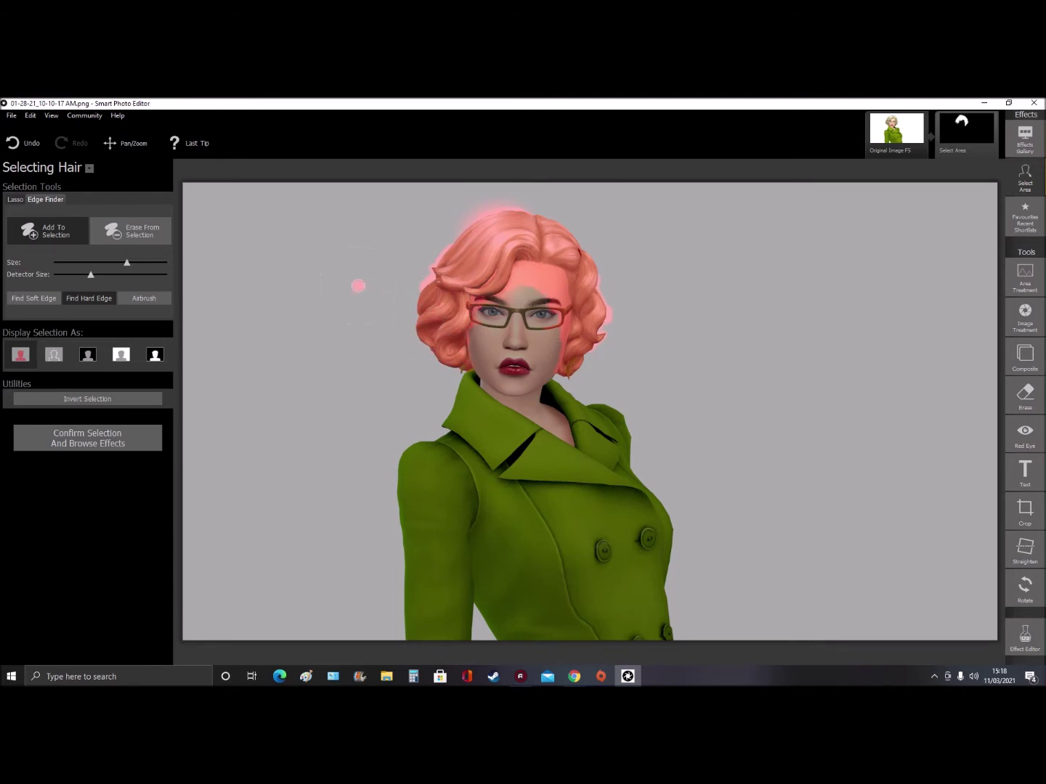
Erase the selection spill from the background around the hair and from the face, and confirm the hair selection.
{"action": "left_click", "coordinate": [144, 238]}
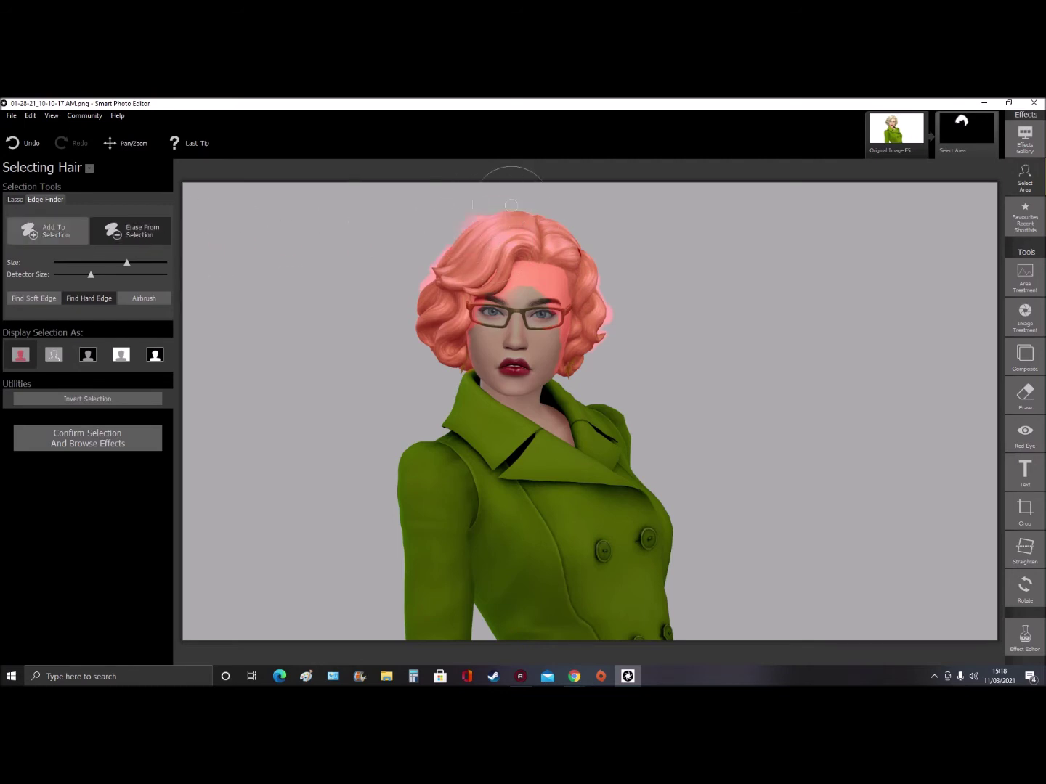
{"action": "left_click_drag", "start_coordinate": [418, 215], "coordinate": [483, 209]}
{"action": "mouse_move", "coordinate": [513, 197]}
{"action": "left_mouse_down"}
{"action": "mouse_move", "coordinate": [440, 239]}
{"action": "mouse_move", "coordinate": [428, 287]}
{"action": "mouse_move", "coordinate": [523, 279]}
{"action": "mouse_move", "coordinate": [572, 304]}
{"action": "mouse_move", "coordinate": [558, 297]}
{"action": "mouse_move", "coordinate": [560, 322]}
{"action": "mouse_move", "coordinate": [536, 363]}
{"action": "left_mouse_up"}
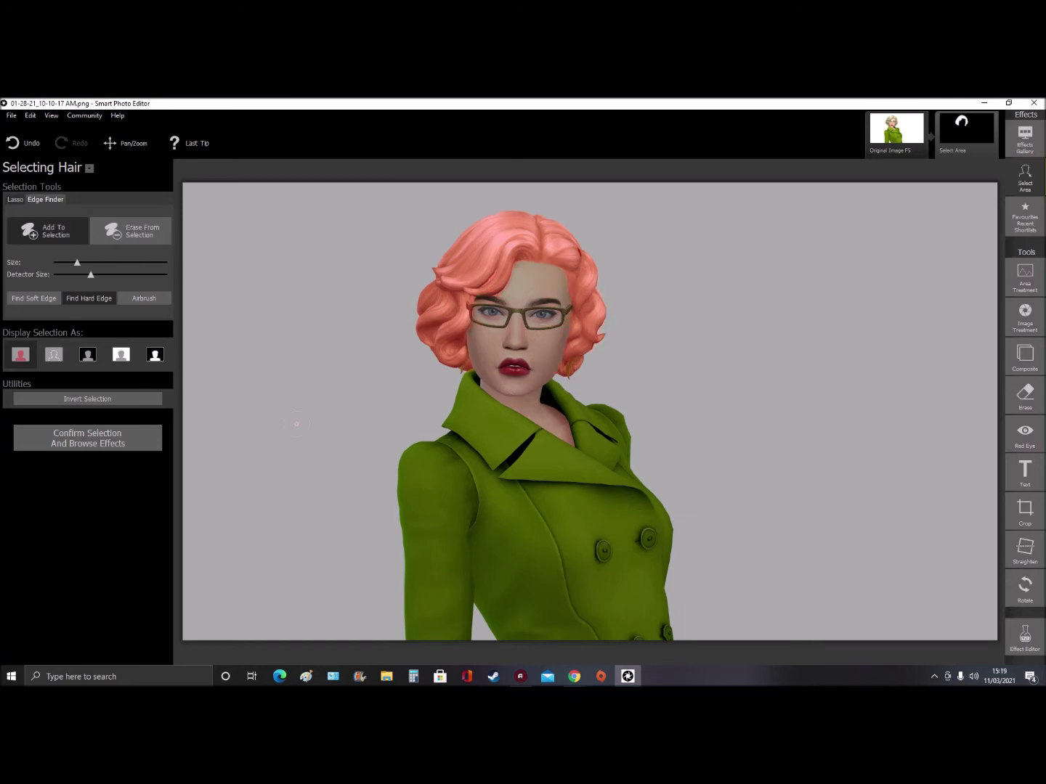
{"action": "left_click", "coordinate": [97, 442]}
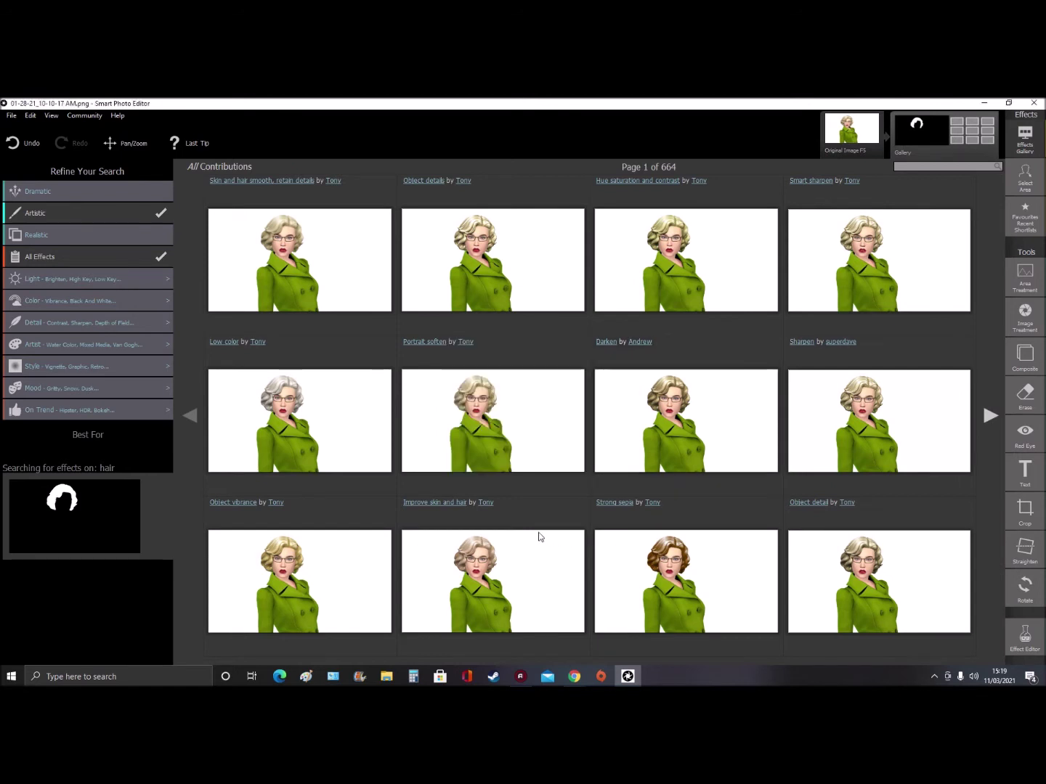
Preview the Object details, Color balance - add magenta, Blue glass and Color balance - add red effects on the hair.
{"action": "left_click", "coordinate": [523, 268]}
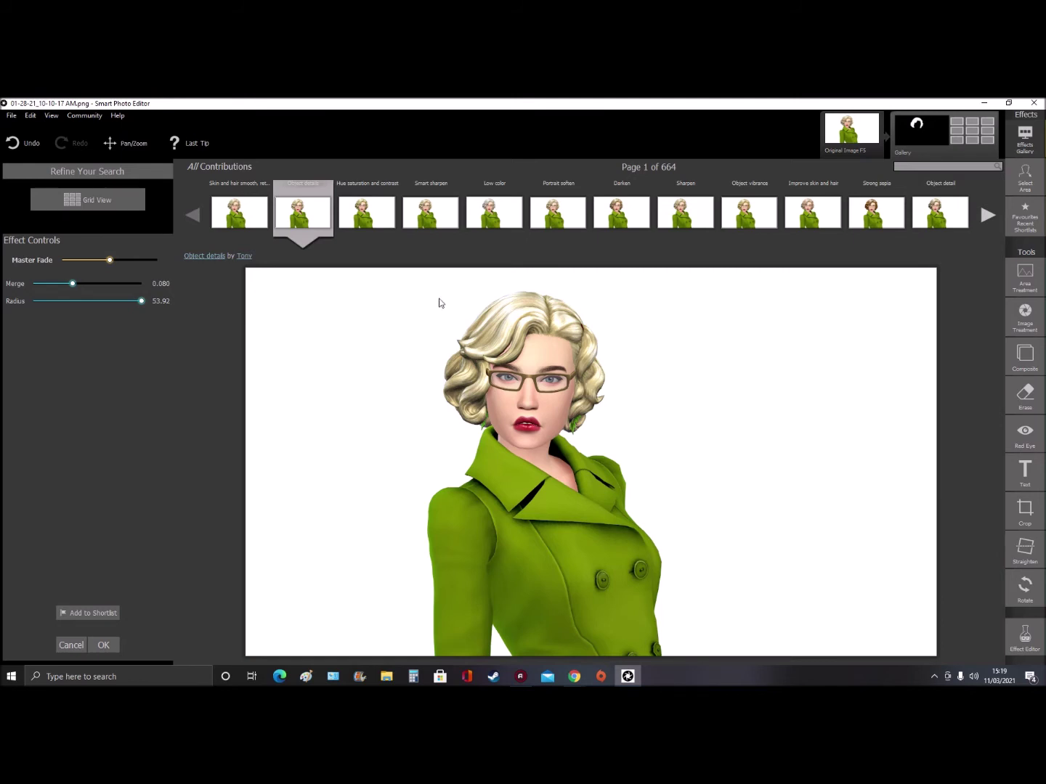
{"action": "left_click", "coordinate": [979, 226]}
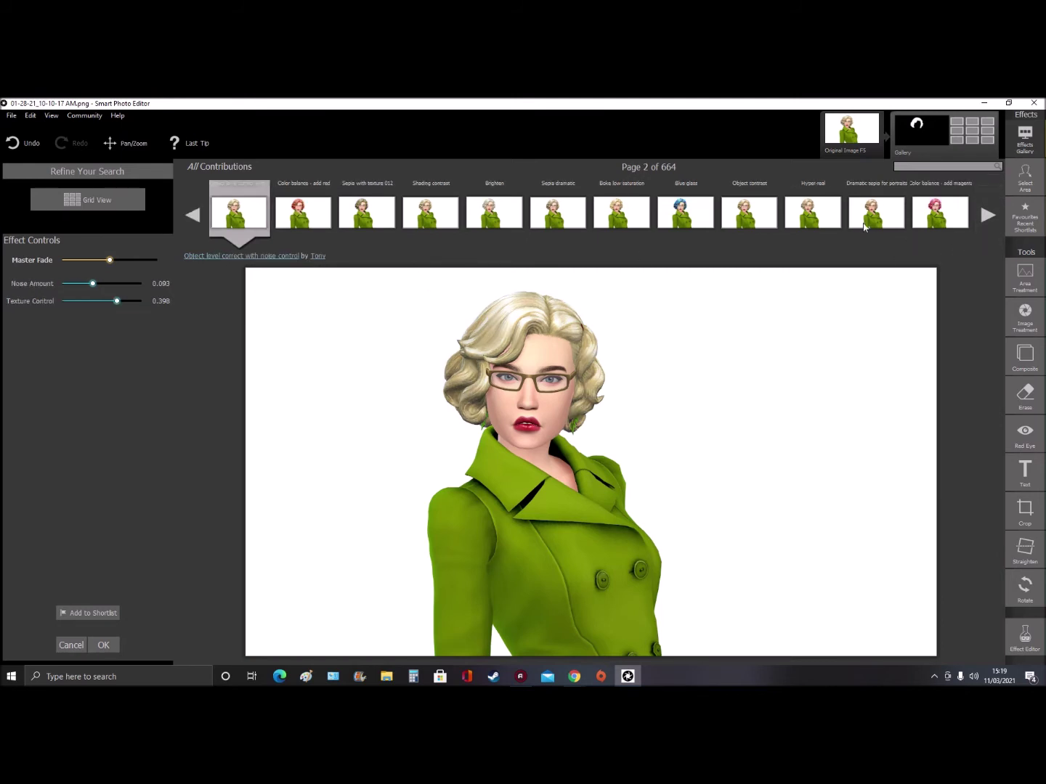
{"action": "left_click", "coordinate": [939, 222]}
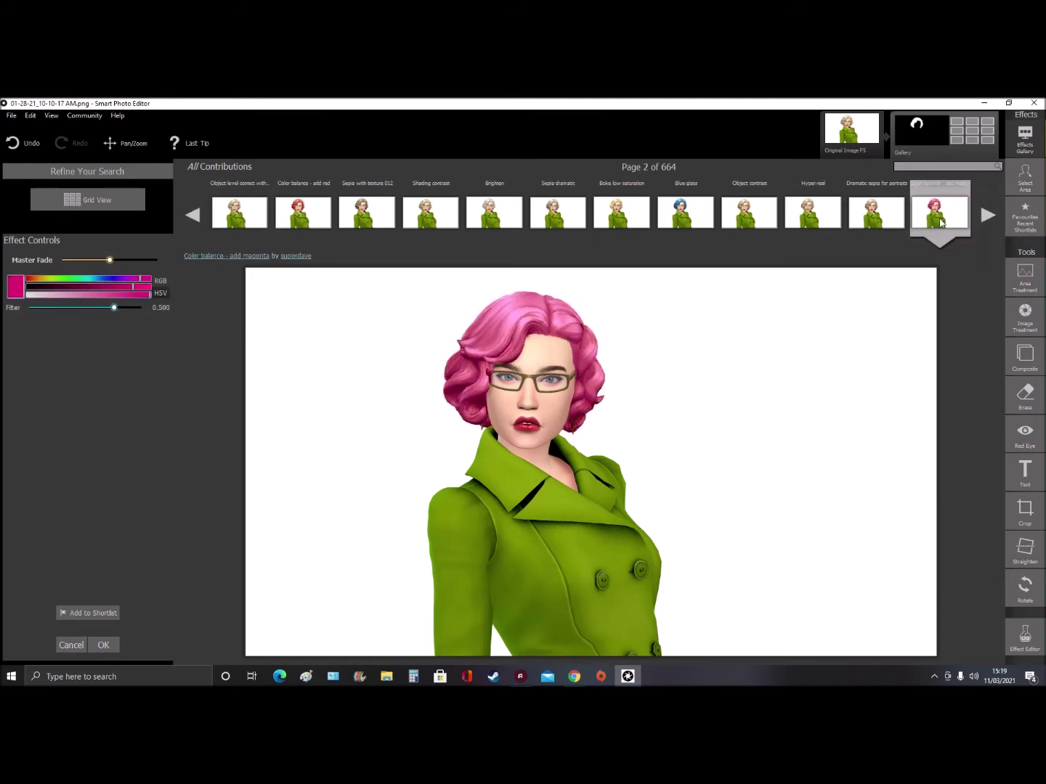
{"action": "left_click", "coordinate": [698, 219]}
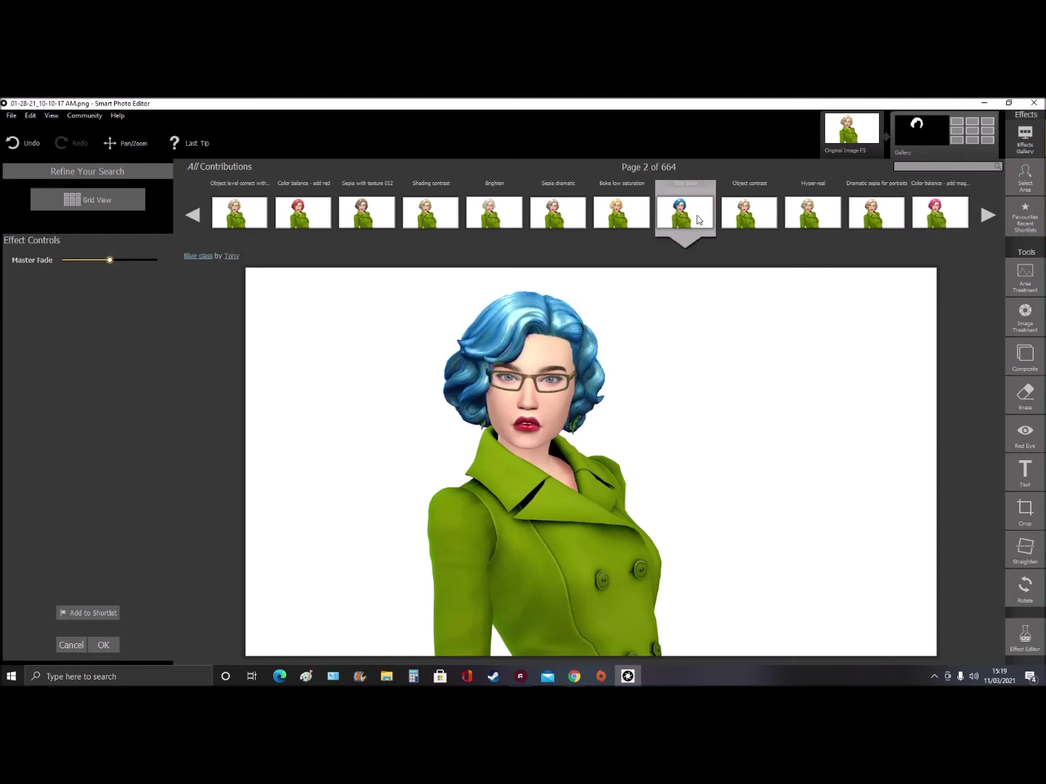
{"action": "left_click", "coordinate": [326, 212]}
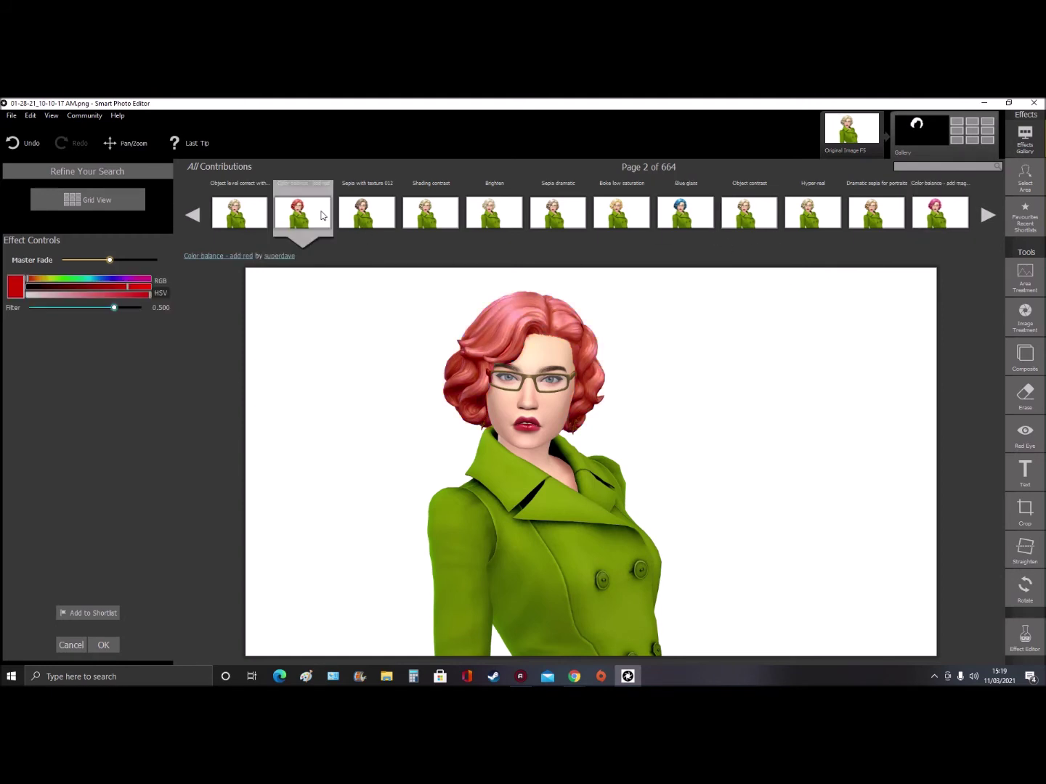
Compare the Sepia duotone, Color balance - add red and Sepia dramatic effects on the hair.
{"action": "left_click", "coordinate": [987, 214]}
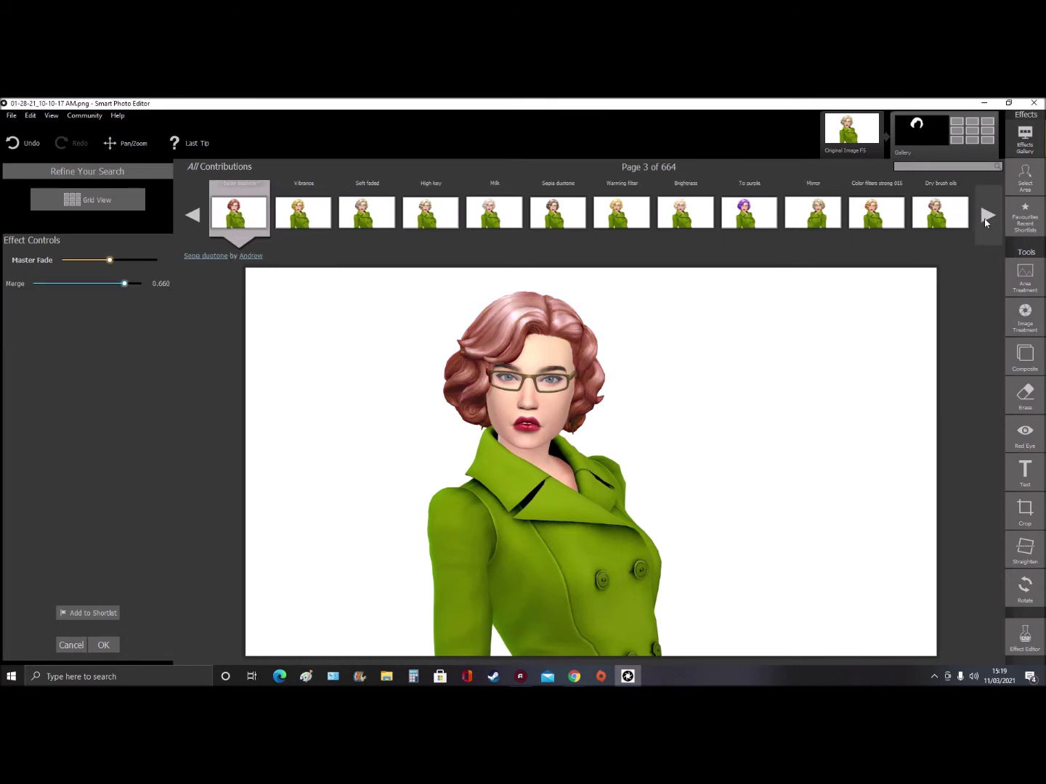
{"action": "left_click", "coordinate": [187, 216]}
{"action": "left_click", "coordinate": [306, 222]}
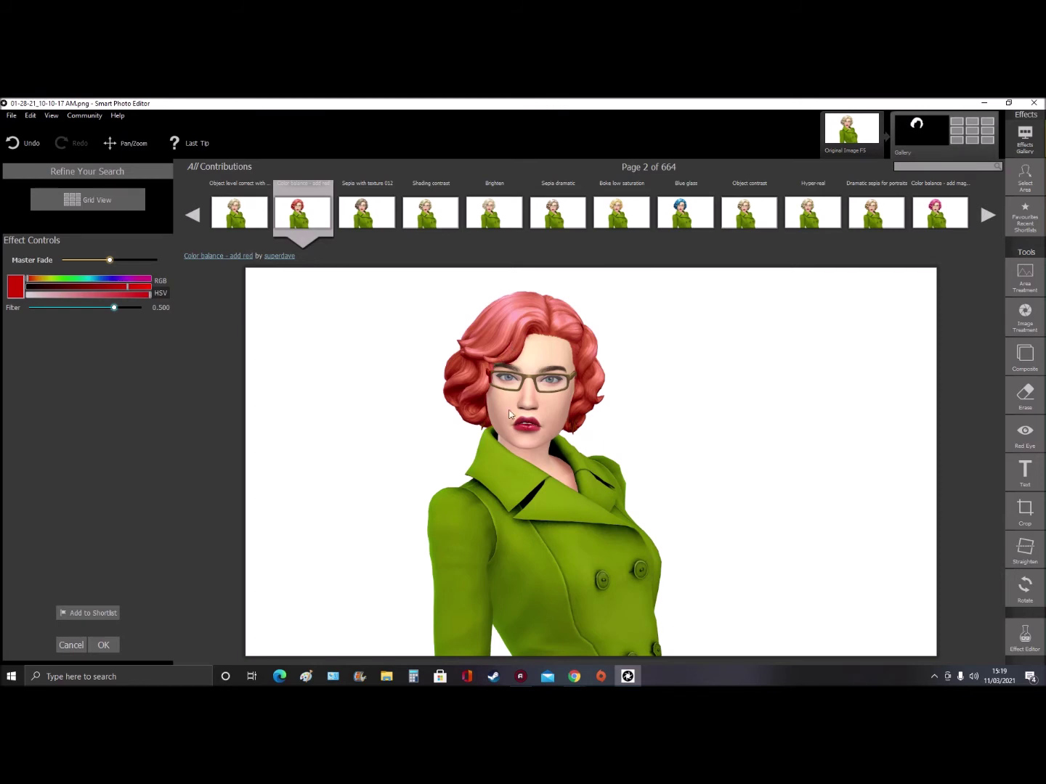
{"action": "left_click", "coordinate": [503, 350]}
{"action": "mouse_move", "coordinate": [497, 356]}
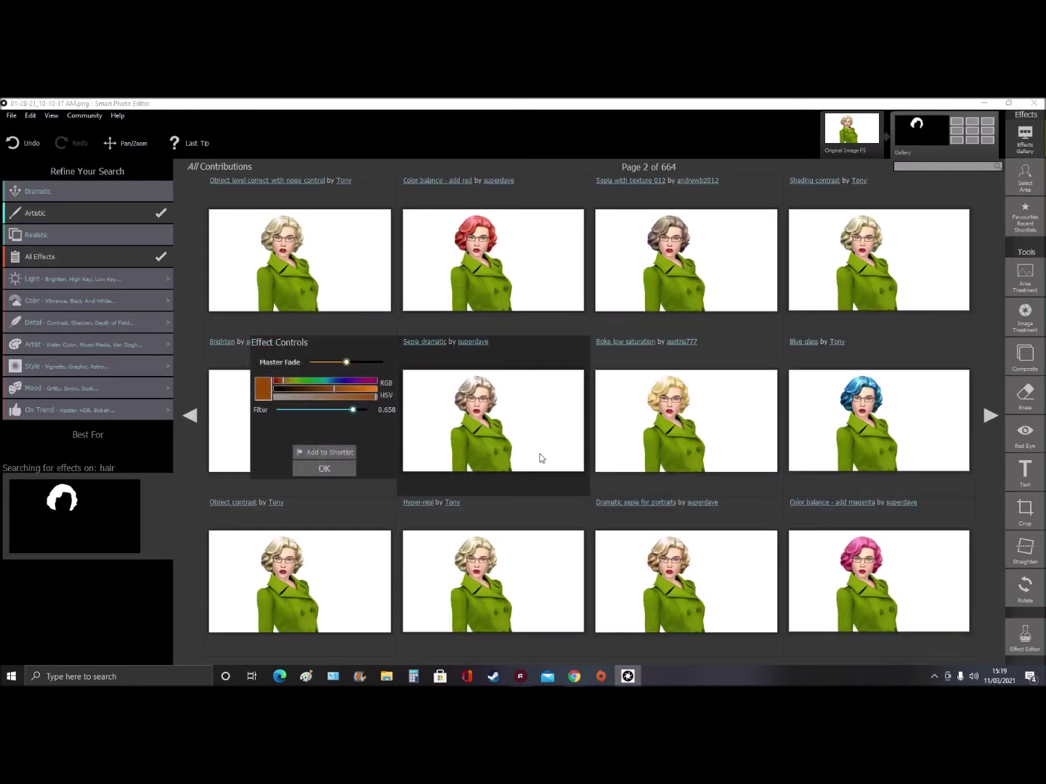
{"action": "left_click", "coordinate": [521, 434]}
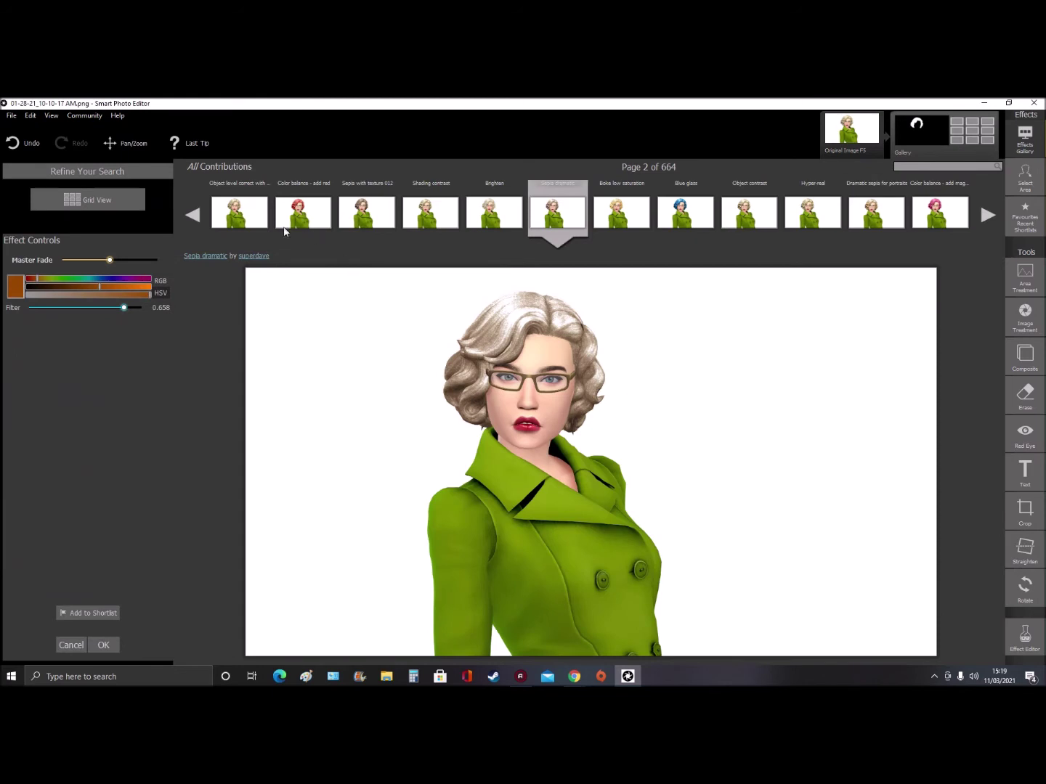
Apply the Low color effect from the first gallery page to the hair.
{"action": "left_click", "coordinate": [192, 214]}
{"action": "left_click", "coordinate": [468, 220]}
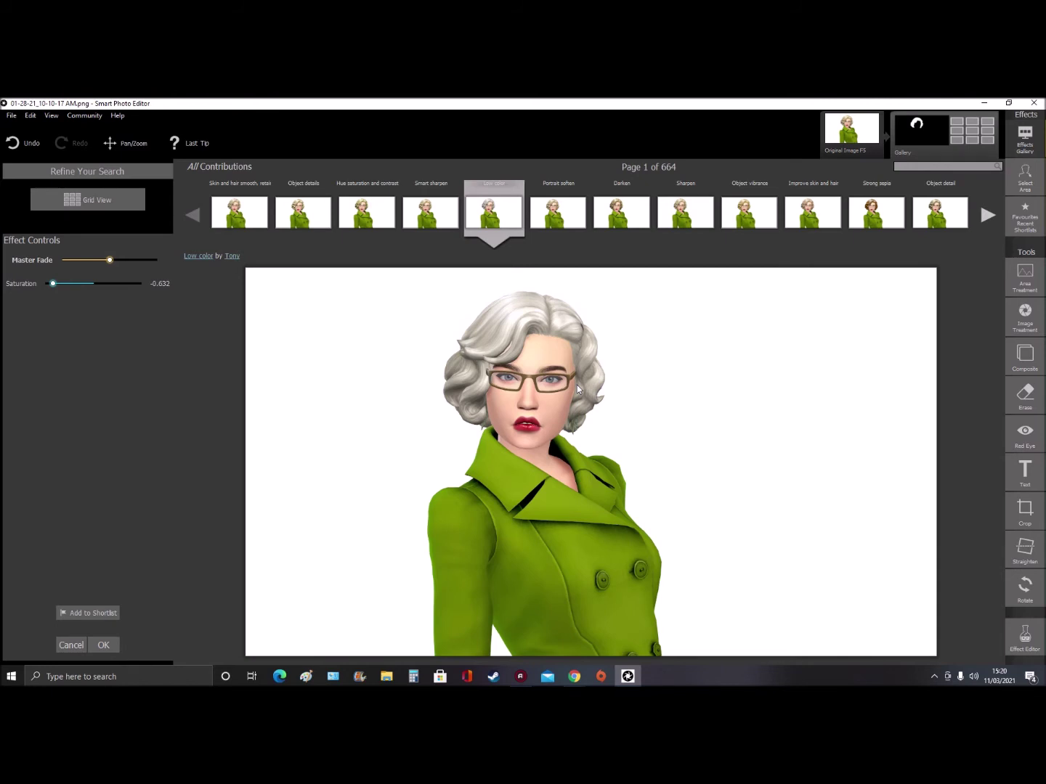
{"action": "left_click", "coordinate": [110, 643]}
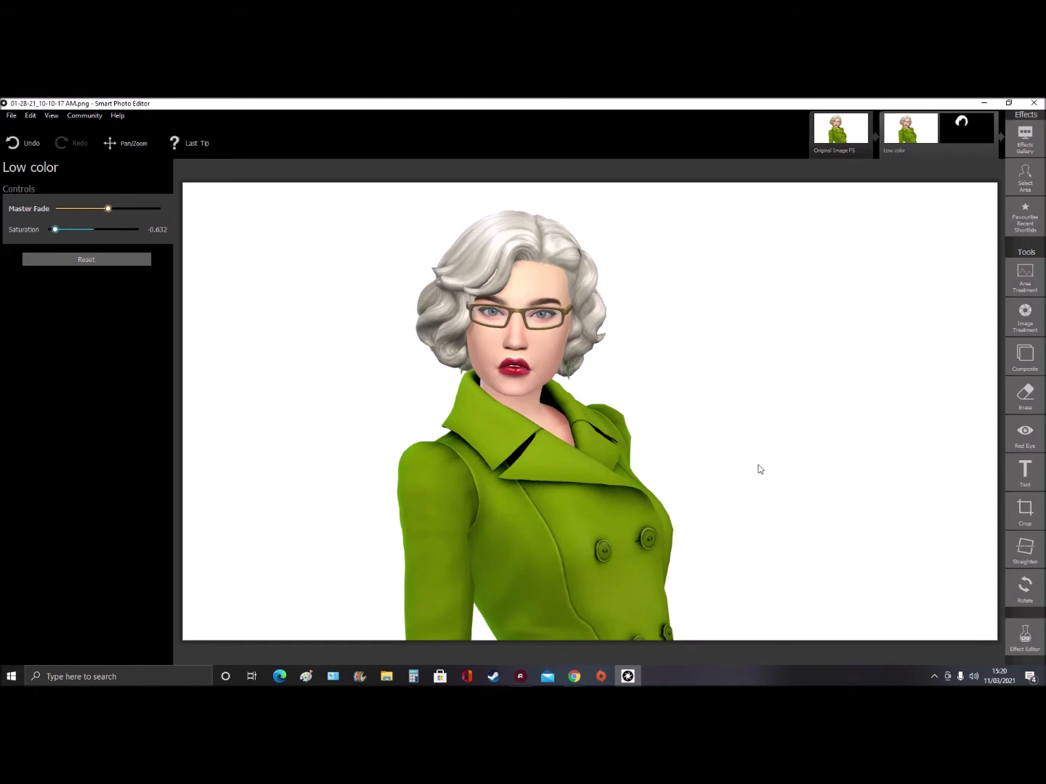
Start a new area selection for The Subject and add the green coat to it.
{"action": "left_click", "coordinate": [1024, 178]}
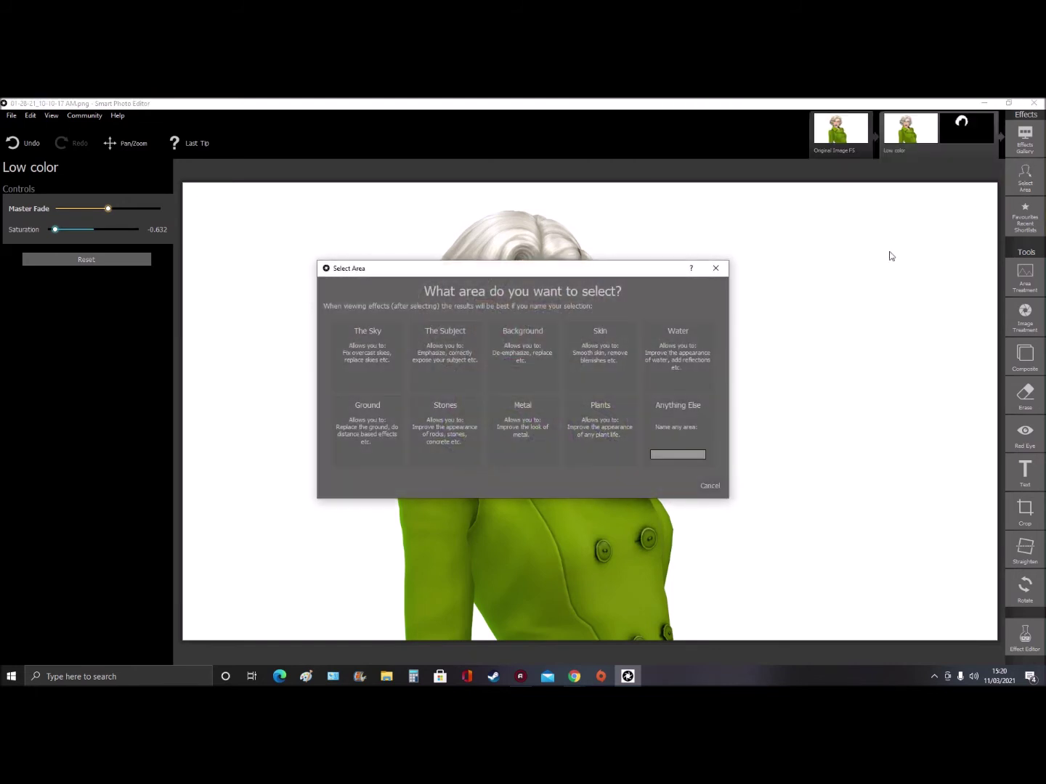
{"action": "left_click", "coordinate": [445, 361]}
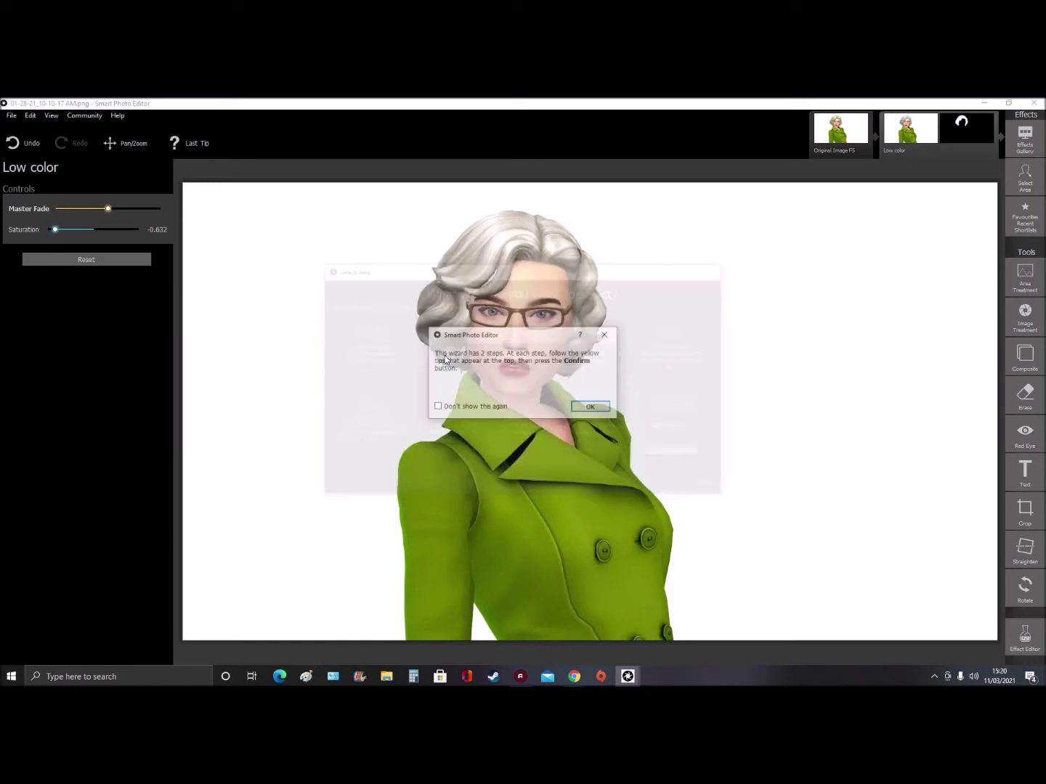
{"action": "left_click", "coordinate": [591, 408]}
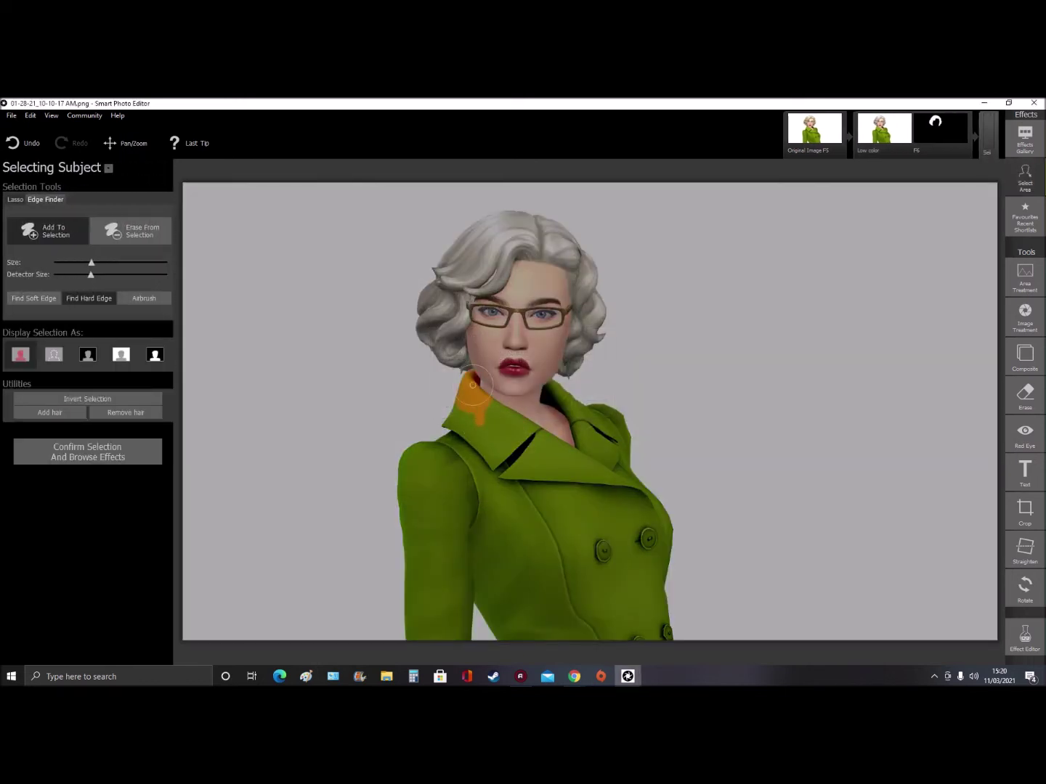
{"action": "mouse_move", "coordinate": [479, 419]}
{"action": "left_mouse_down"}
{"action": "mouse_move", "coordinate": [570, 454]}
{"action": "mouse_move", "coordinate": [587, 444]}
{"action": "mouse_move", "coordinate": [555, 396]}
{"action": "mouse_move", "coordinate": [602, 413]}
{"action": "mouse_move", "coordinate": [618, 435]}
{"action": "mouse_move", "coordinate": [630, 493]}
{"action": "mouse_move", "coordinate": [651, 511]}
{"action": "mouse_move", "coordinate": [664, 631]}
{"action": "mouse_move", "coordinate": [509, 638]}
{"action": "mouse_move", "coordinate": [483, 593]}
{"action": "mouse_move", "coordinate": [455, 644]}
{"action": "mouse_move", "coordinate": [416, 635]}
{"action": "mouse_move", "coordinate": [419, 452]}
{"action": "mouse_move", "coordinate": [463, 418]}
{"action": "mouse_move", "coordinate": [501, 444]}
{"action": "mouse_move", "coordinate": [539, 451]}
{"action": "mouse_move", "coordinate": [539, 437]}
{"action": "mouse_move", "coordinate": [602, 455]}
{"action": "mouse_move", "coordinate": [620, 490]}
{"action": "mouse_move", "coordinate": [640, 487]}
{"action": "mouse_move", "coordinate": [661, 509]}
{"action": "mouse_move", "coordinate": [657, 553]}
{"action": "left_mouse_up"}
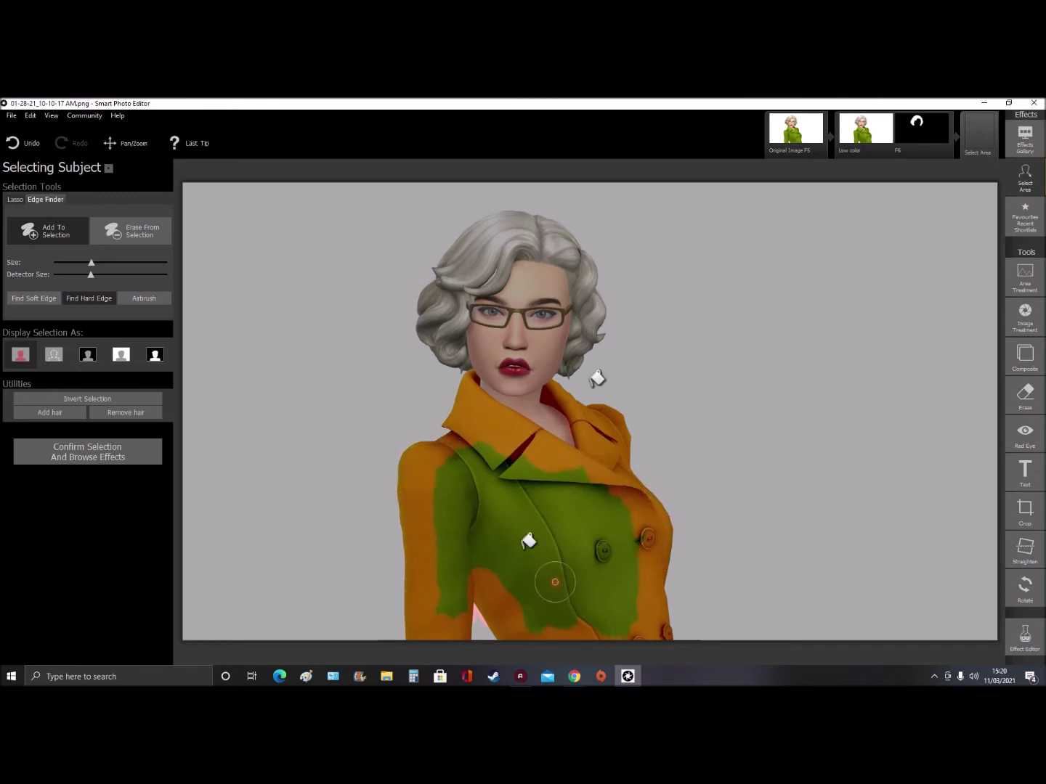
Erase the selection spill in the gap between the sleeve and the body, and confirm the coat selection.
{"action": "left_click", "coordinate": [153, 235]}
{"action": "mouse_move", "coordinate": [489, 611]}
{"action": "left_mouse_down"}
{"action": "mouse_move", "coordinate": [479, 613]}
{"action": "mouse_move", "coordinate": [483, 635]}
{"action": "left_mouse_up"}
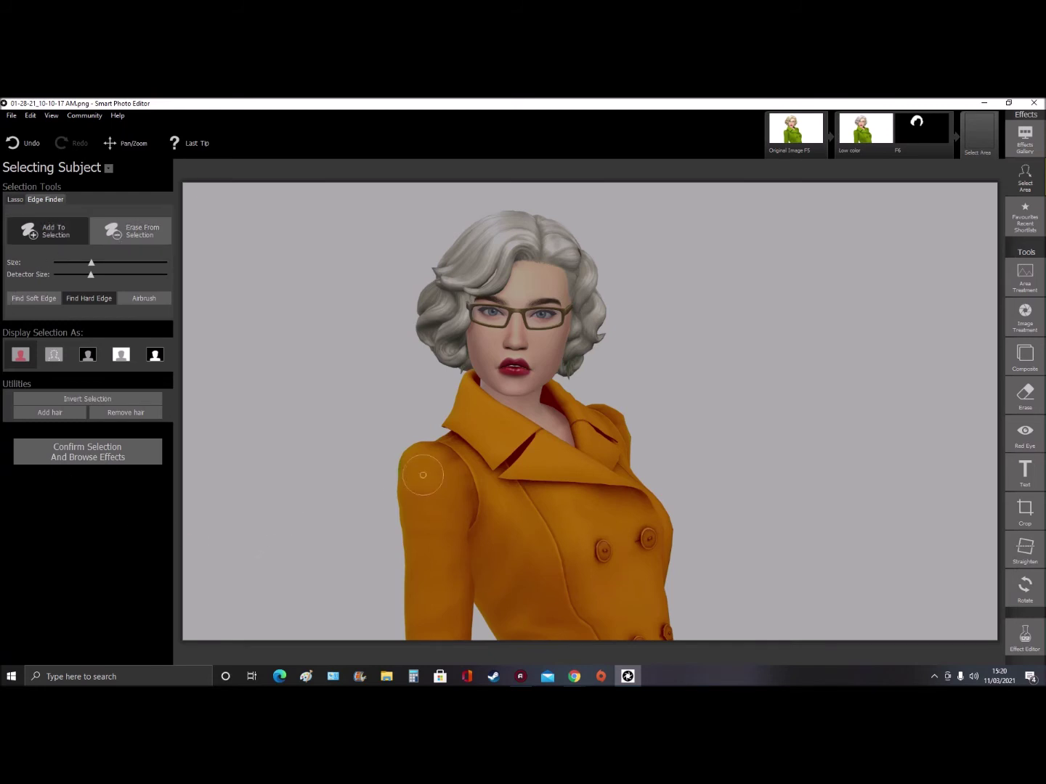
{"action": "left_click", "coordinate": [91, 452]}
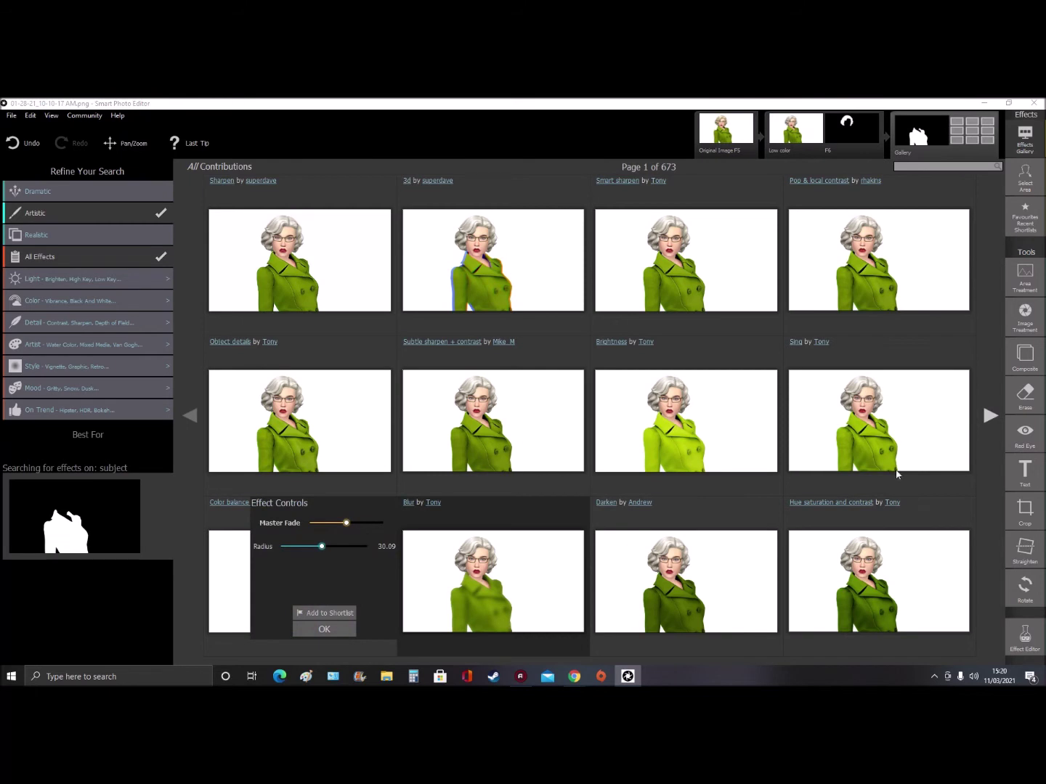
Preview the Color balance - add red, Sing, Hue saturation and contrast, and B&w darker effects on the coat.
{"action": "mouse_move", "coordinate": [352, 610]}
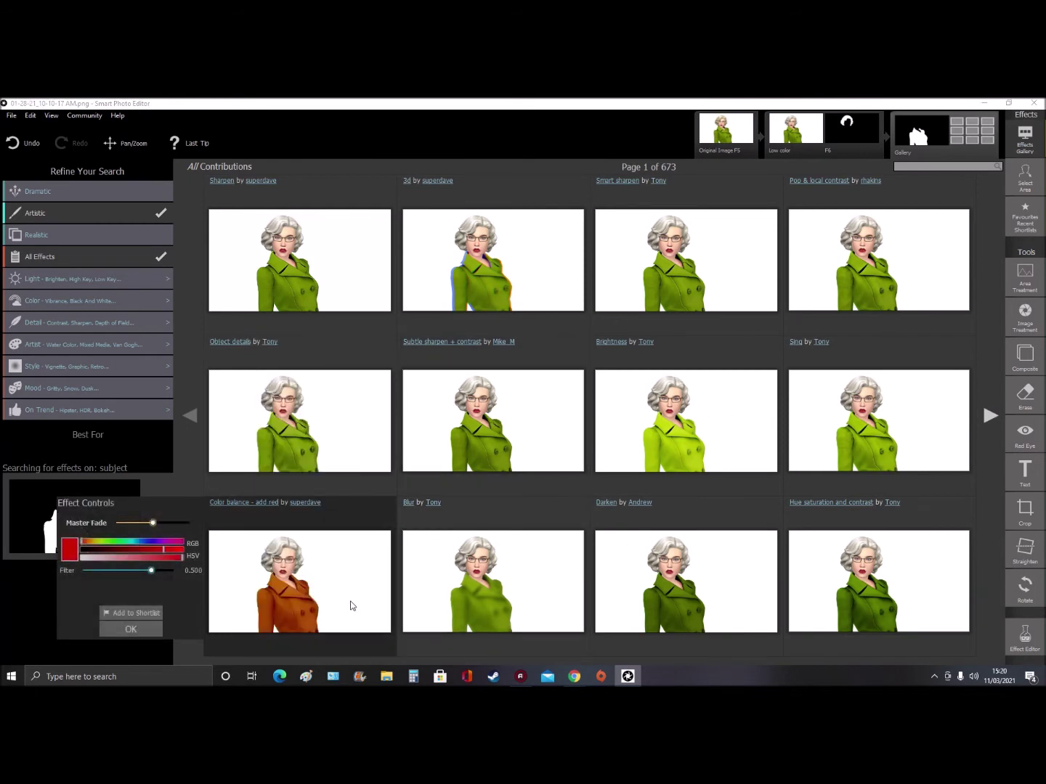
{"action": "left_click", "coordinate": [351, 601]}
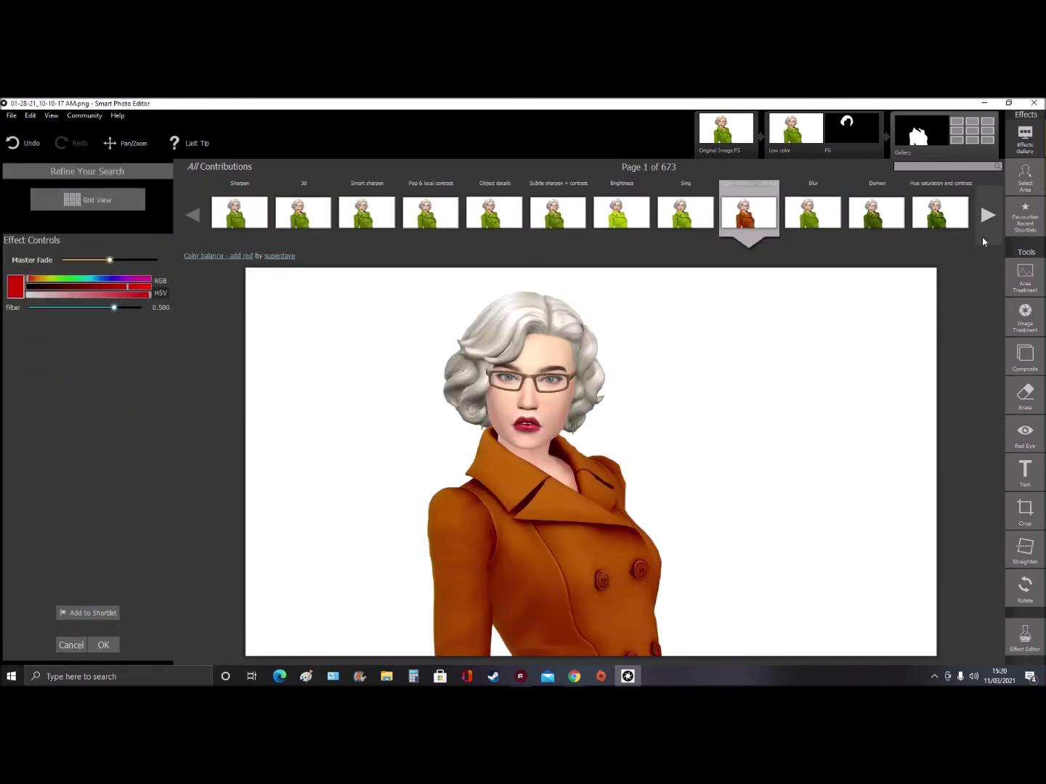
{"action": "left_click", "coordinate": [689, 213]}
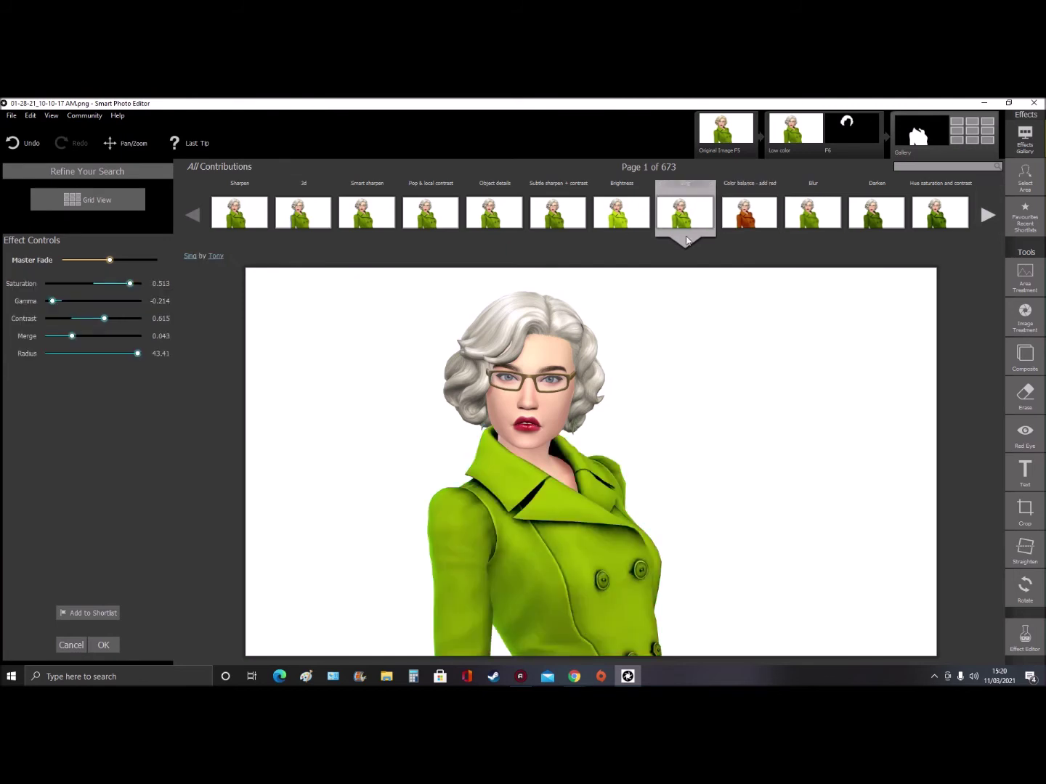
{"action": "left_click", "coordinate": [940, 218]}
{"action": "left_click", "coordinate": [990, 217]}
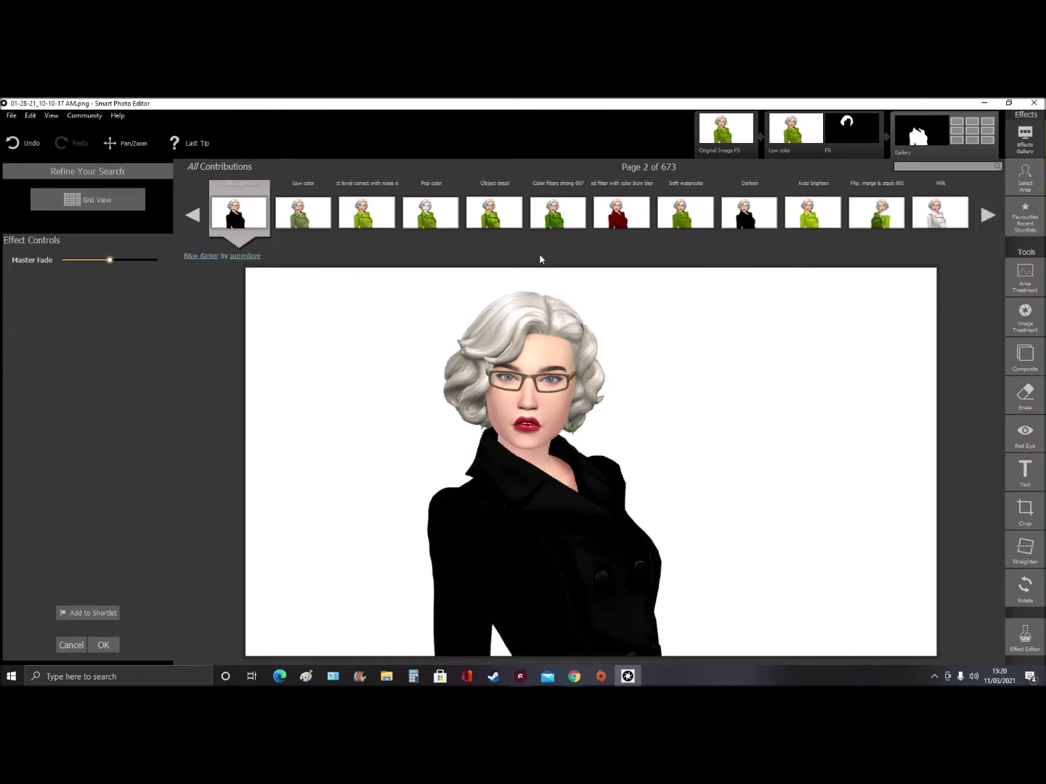
Preview the Milk, Red filter with color burn blend, Darken and Object detail effects on the coat.
{"action": "left_click", "coordinate": [954, 217]}
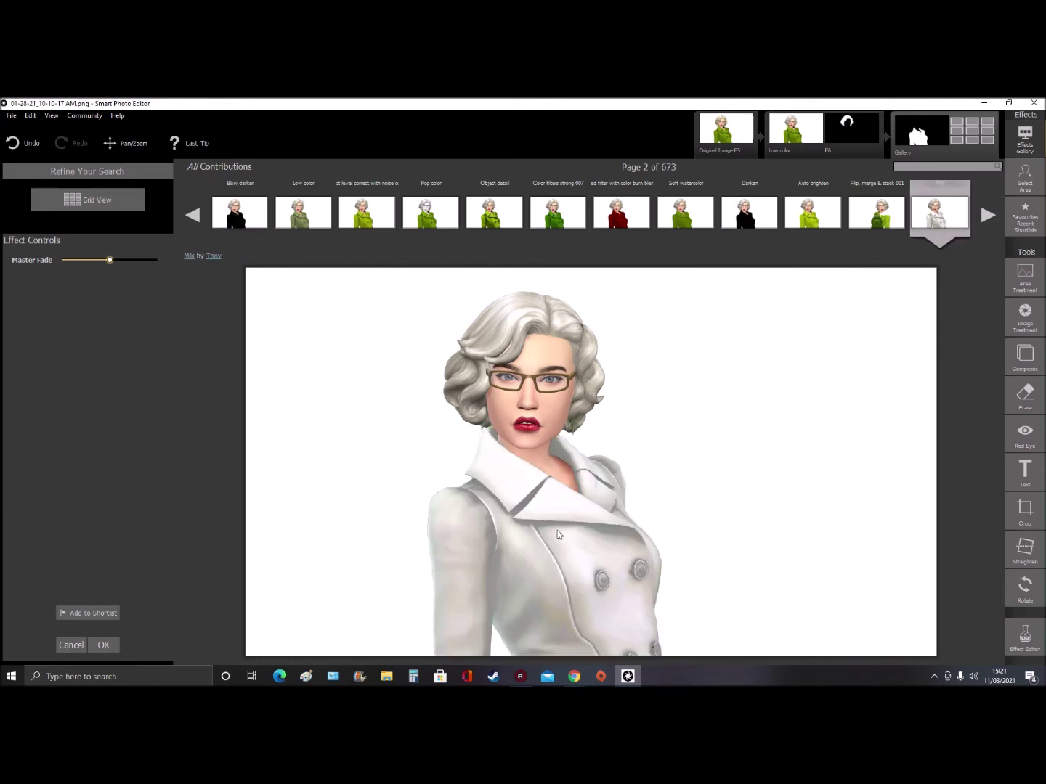
{"action": "left_click", "coordinate": [621, 212]}
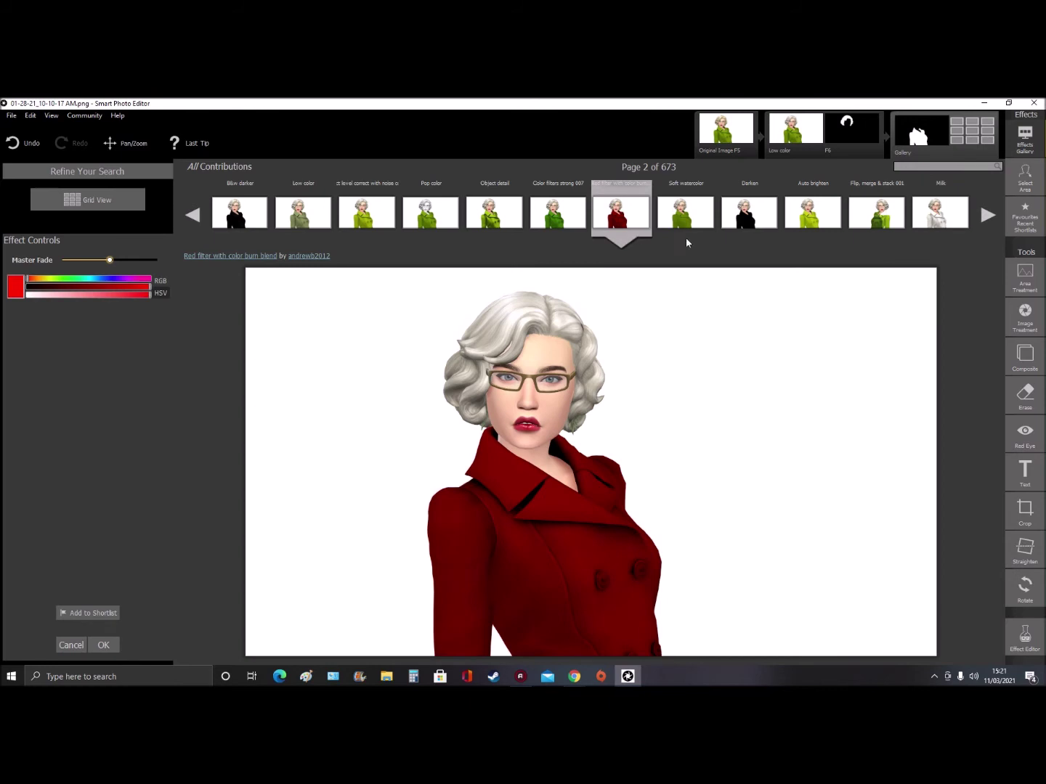
{"action": "left_click", "coordinate": [748, 226]}
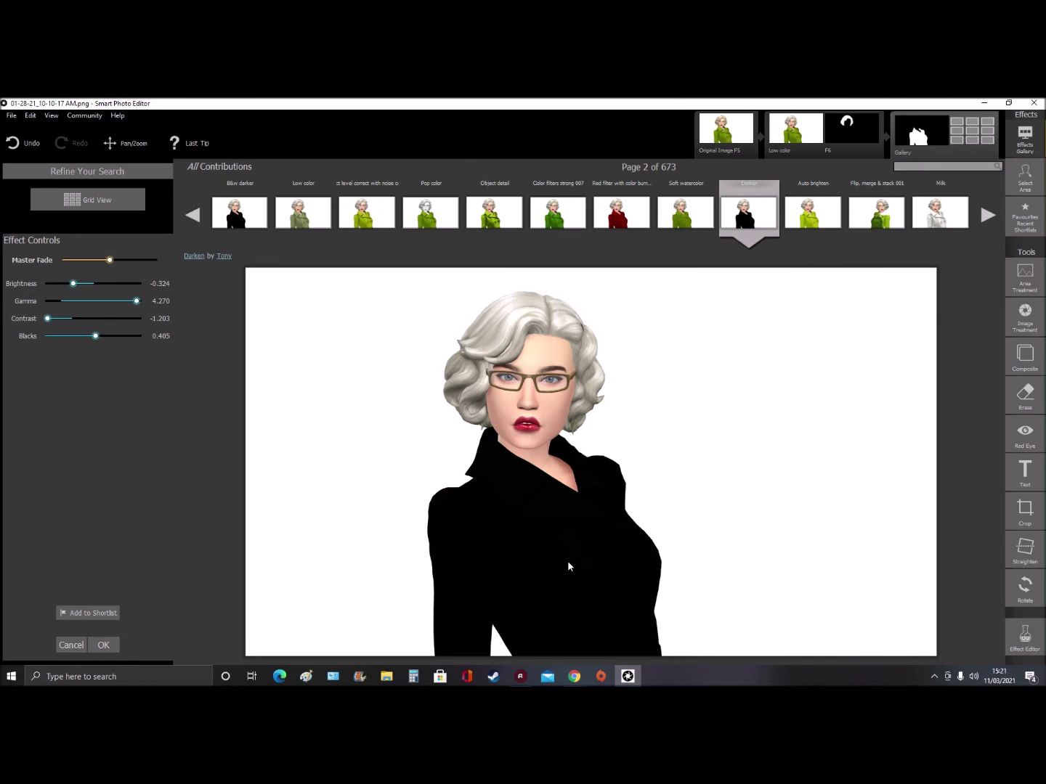
{"action": "left_click", "coordinate": [488, 213]}
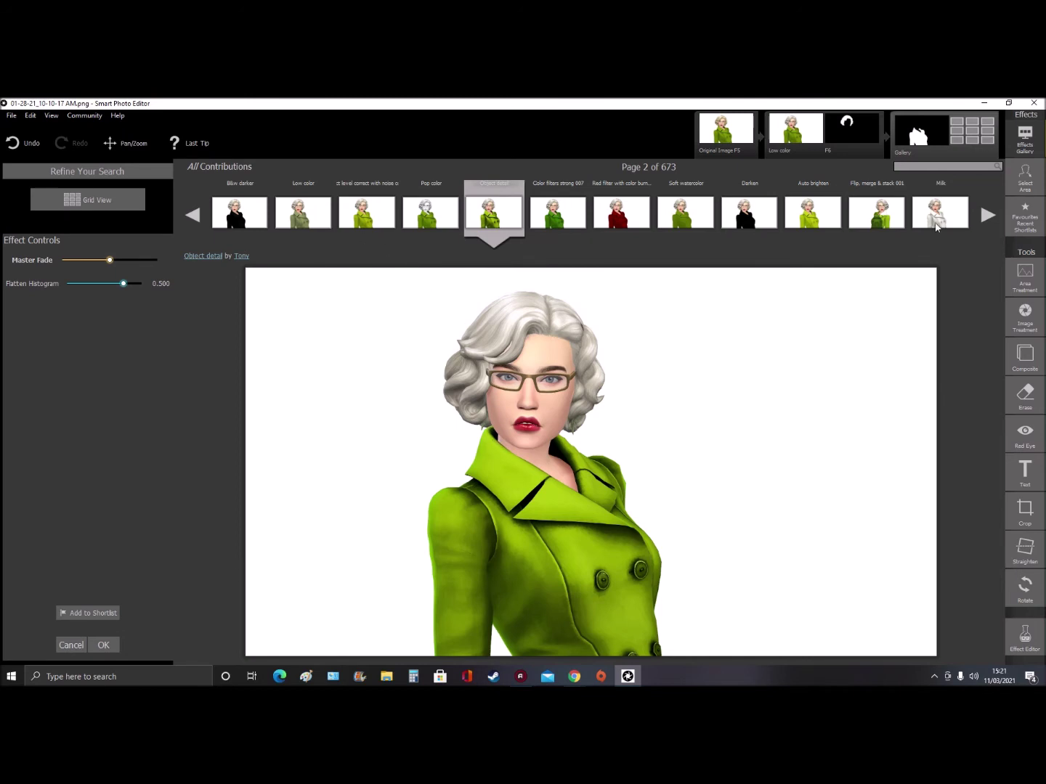
Preview the Mediterranean sunset colors and Color filters strong 015 effects on the coat, and apply Color balance - add magenta.
{"action": "left_click", "coordinate": [986, 216]}
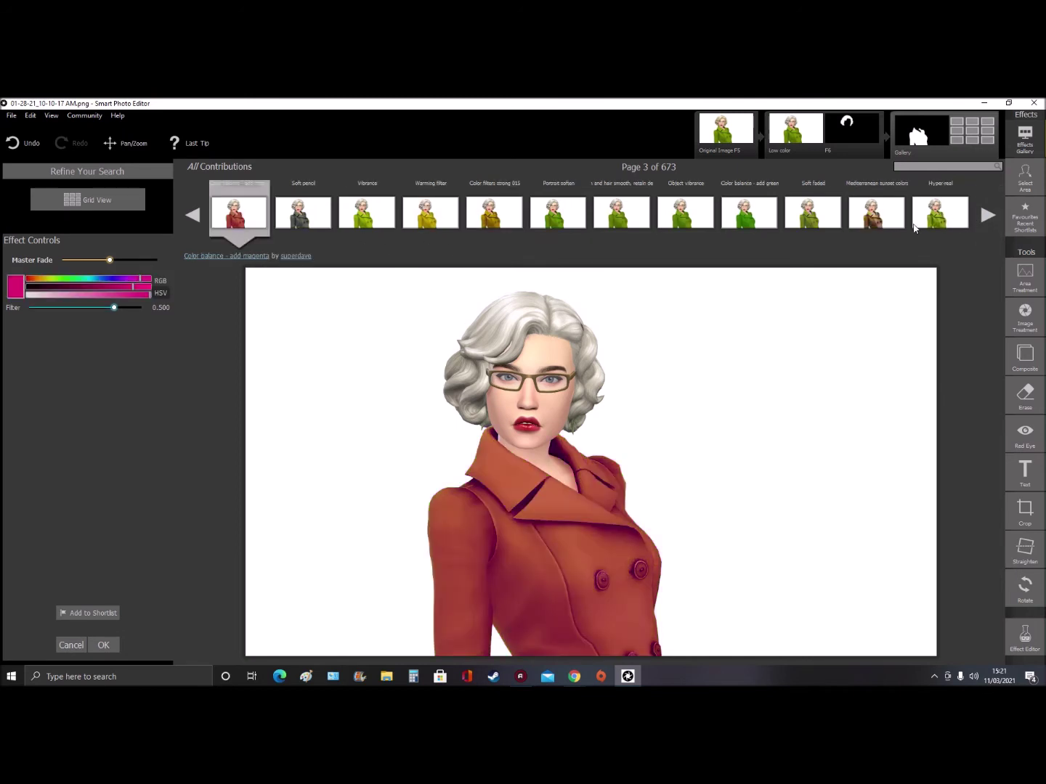
{"action": "left_click", "coordinate": [886, 221]}
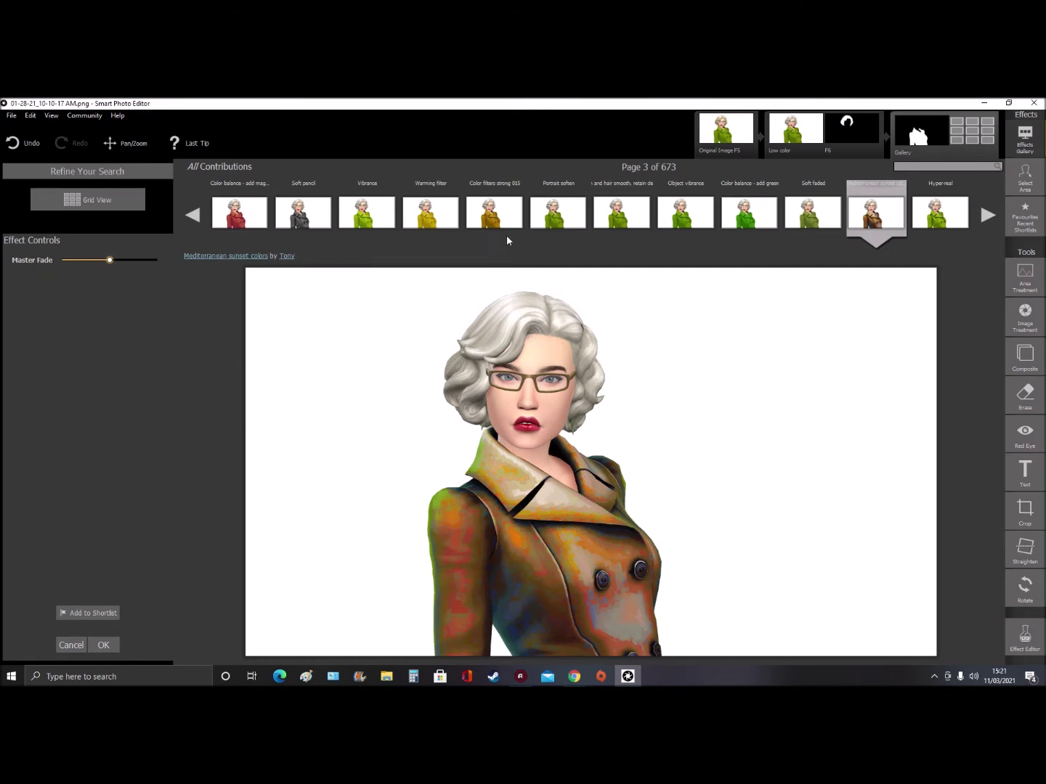
{"action": "left_click", "coordinate": [491, 215]}
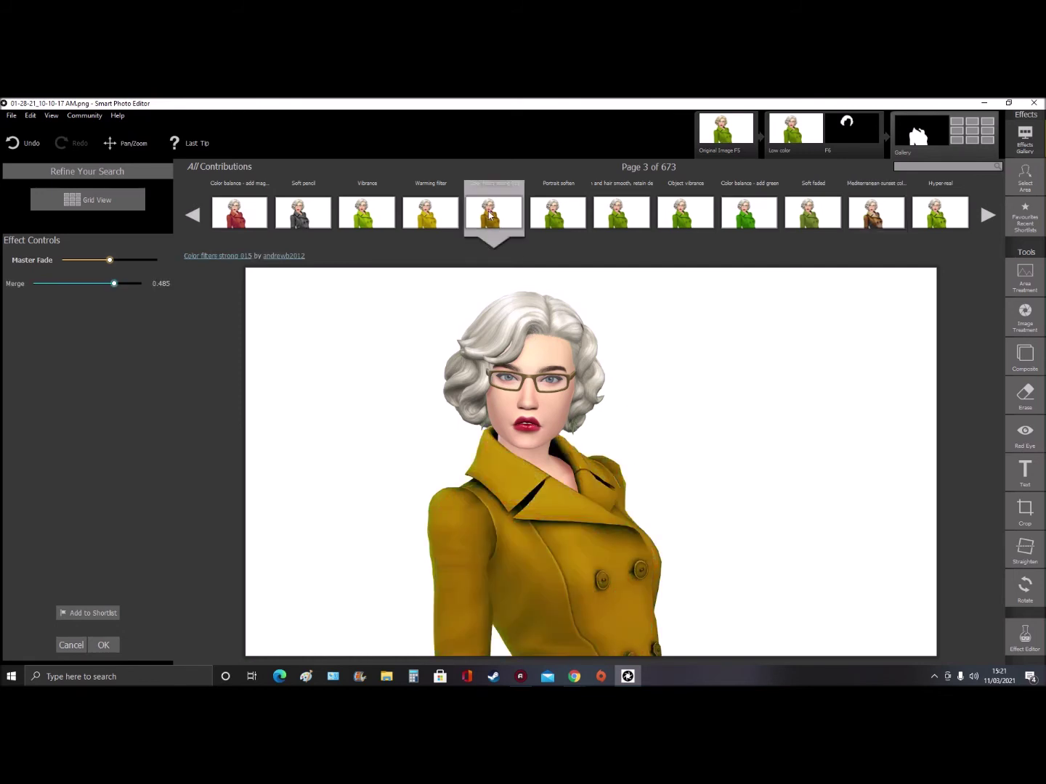
{"action": "left_click", "coordinate": [242, 222]}
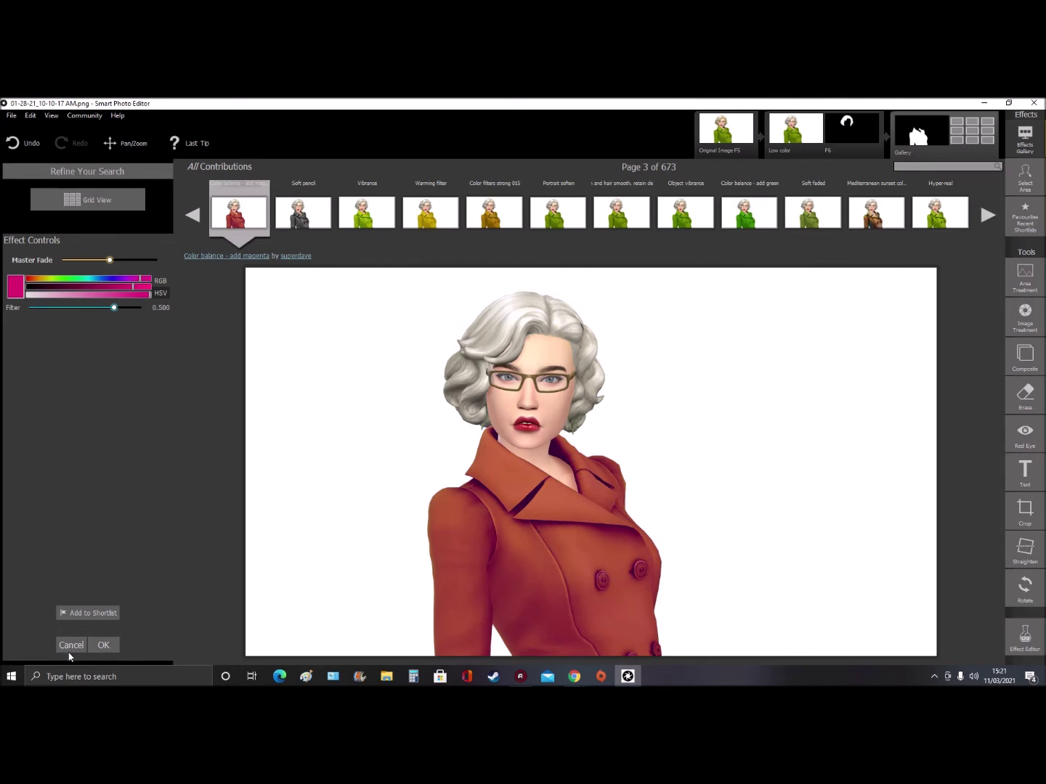
{"action": "left_click", "coordinate": [113, 644]}
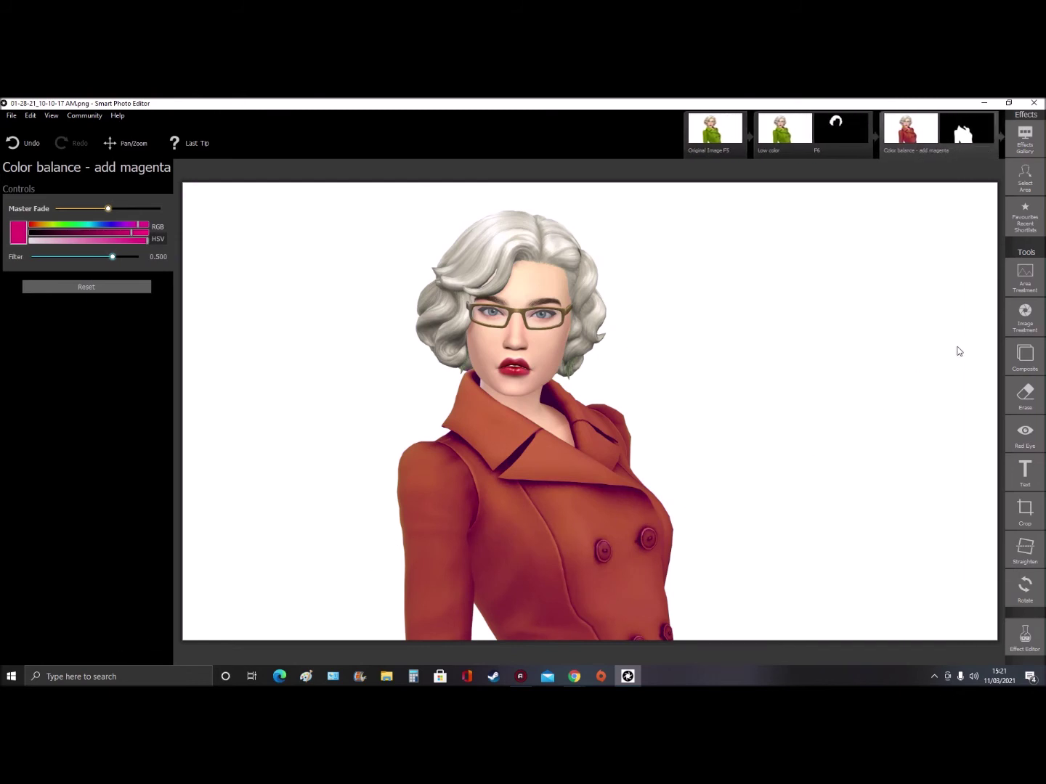
Start another area selection for The Subject and add the whole red coat to it, including collar and sleeve.
{"action": "left_click", "coordinate": [1024, 177]}
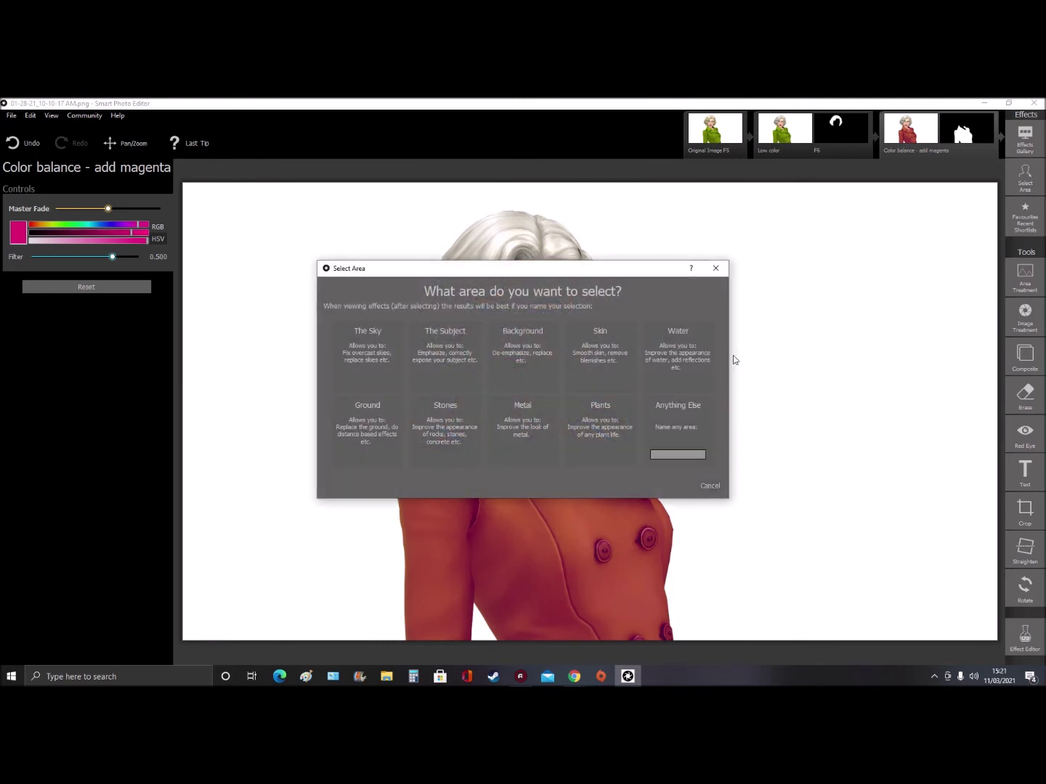
{"action": "left_click", "coordinate": [441, 370]}
{"action": "left_click", "coordinate": [589, 407]}
{"action": "mouse_move", "coordinate": [475, 417]}
{"action": "left_mouse_down"}
{"action": "mouse_move", "coordinate": [482, 410]}
{"action": "mouse_move", "coordinate": [589, 454]}
{"action": "mouse_move", "coordinate": [559, 403]}
{"action": "mouse_move", "coordinate": [611, 416]}
{"action": "mouse_move", "coordinate": [625, 456]}
{"action": "mouse_move", "coordinate": [617, 479]}
{"action": "mouse_move", "coordinate": [591, 457]}
{"action": "mouse_move", "coordinate": [646, 509]}
{"action": "mouse_move", "coordinate": [654, 632]}
{"action": "mouse_move", "coordinate": [537, 639]}
{"action": "left_mouse_up"}
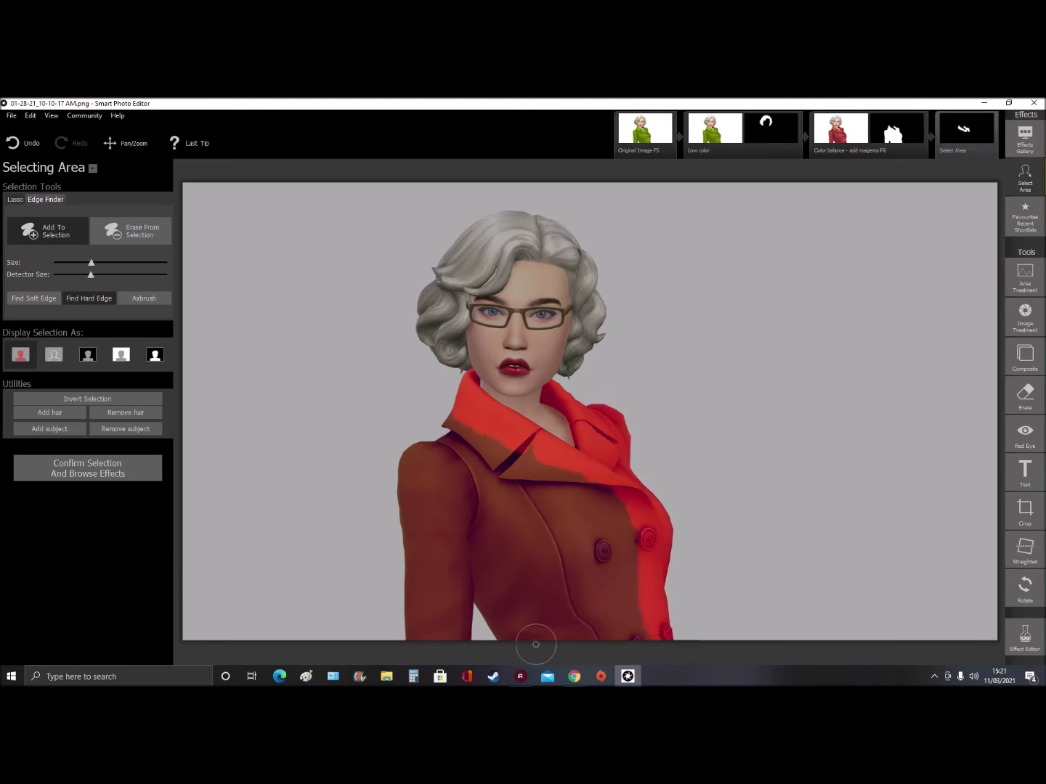
{"action": "mouse_move", "coordinate": [487, 607]}
{"action": "left_mouse_down"}
{"action": "mouse_move", "coordinate": [464, 636]}
{"action": "mouse_move", "coordinate": [438, 648]}
{"action": "mouse_move", "coordinate": [408, 624]}
{"action": "mouse_move", "coordinate": [429, 491]}
{"action": "mouse_move", "coordinate": [413, 458]}
{"action": "mouse_move", "coordinate": [456, 420]}
{"action": "mouse_move", "coordinate": [500, 454]}
{"action": "left_mouse_up"}
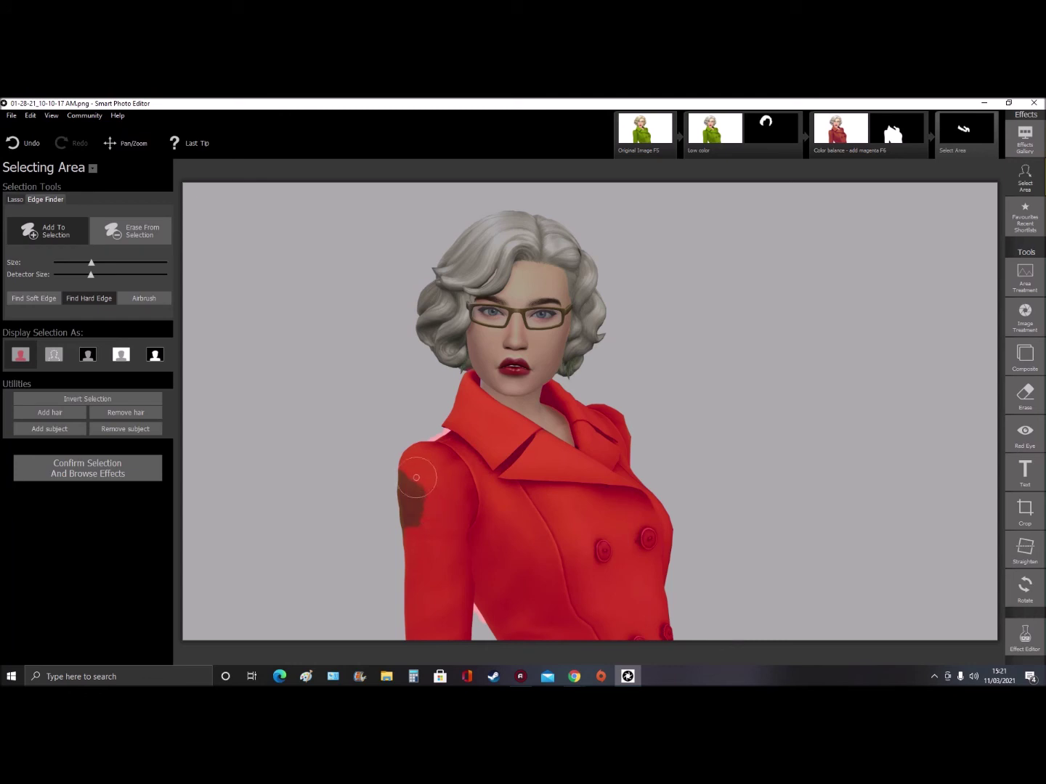
{"action": "left_click_drag", "start_coordinate": [417, 478], "coordinate": [413, 514]}
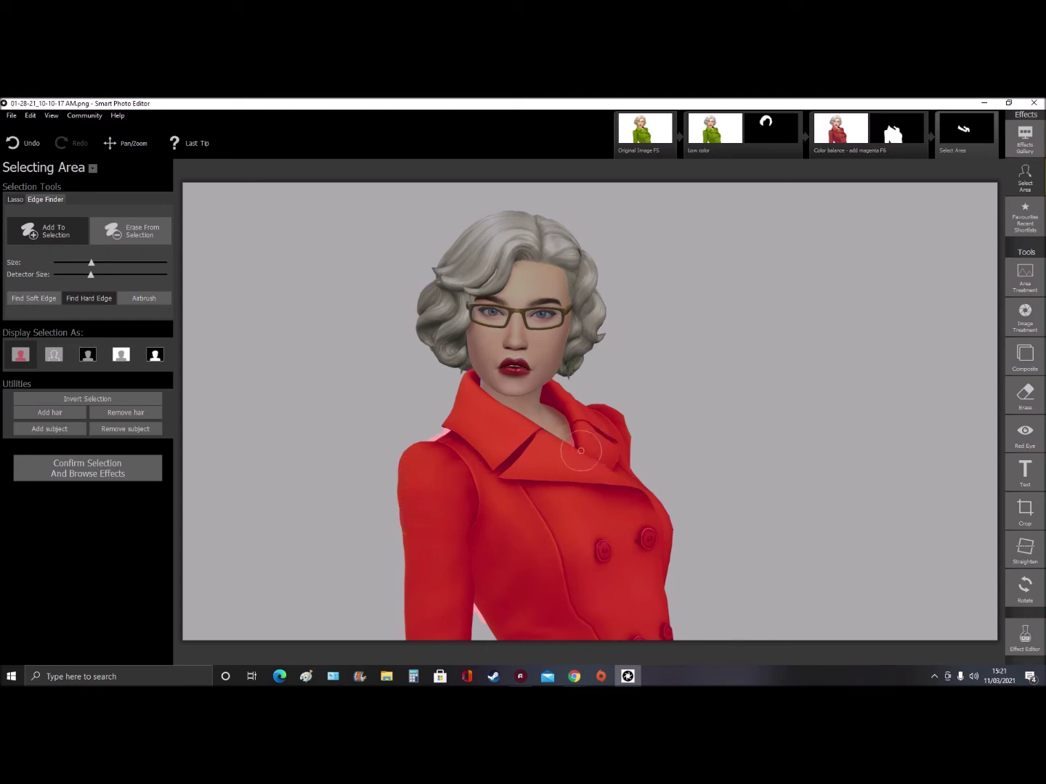
Erase the selection spill above the shoulder and between the sleeve and the body, and confirm the coat selection.
{"action": "left_click", "coordinate": [129, 231]}
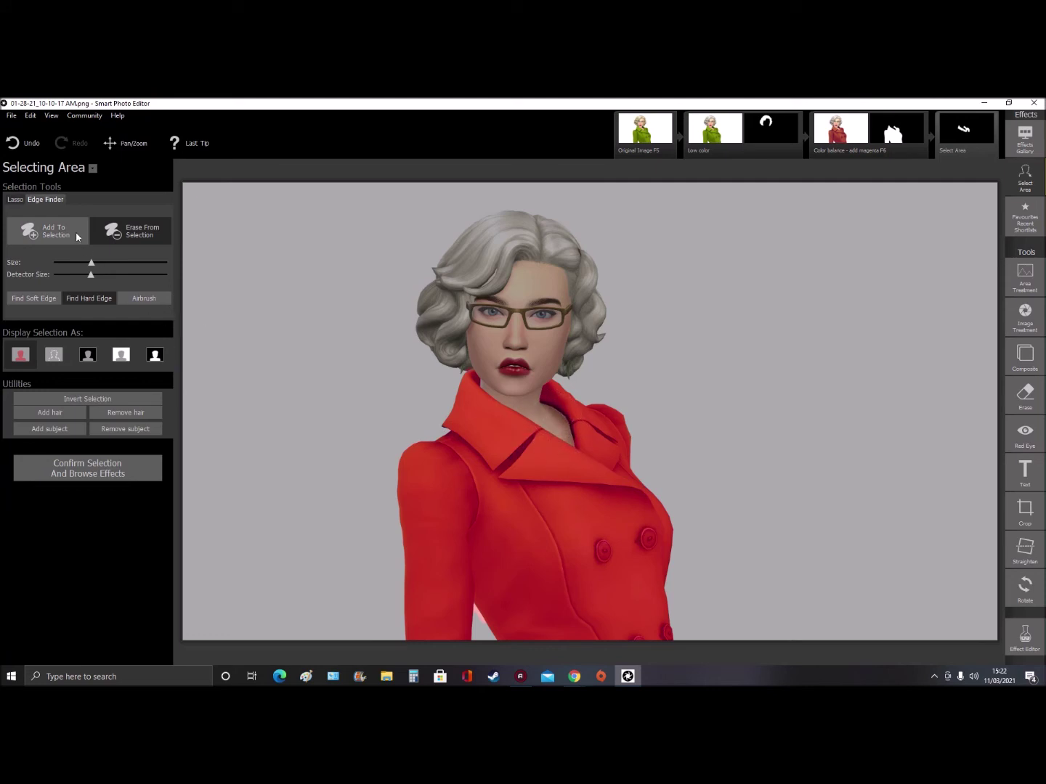
{"action": "left_click", "coordinate": [129, 231]}
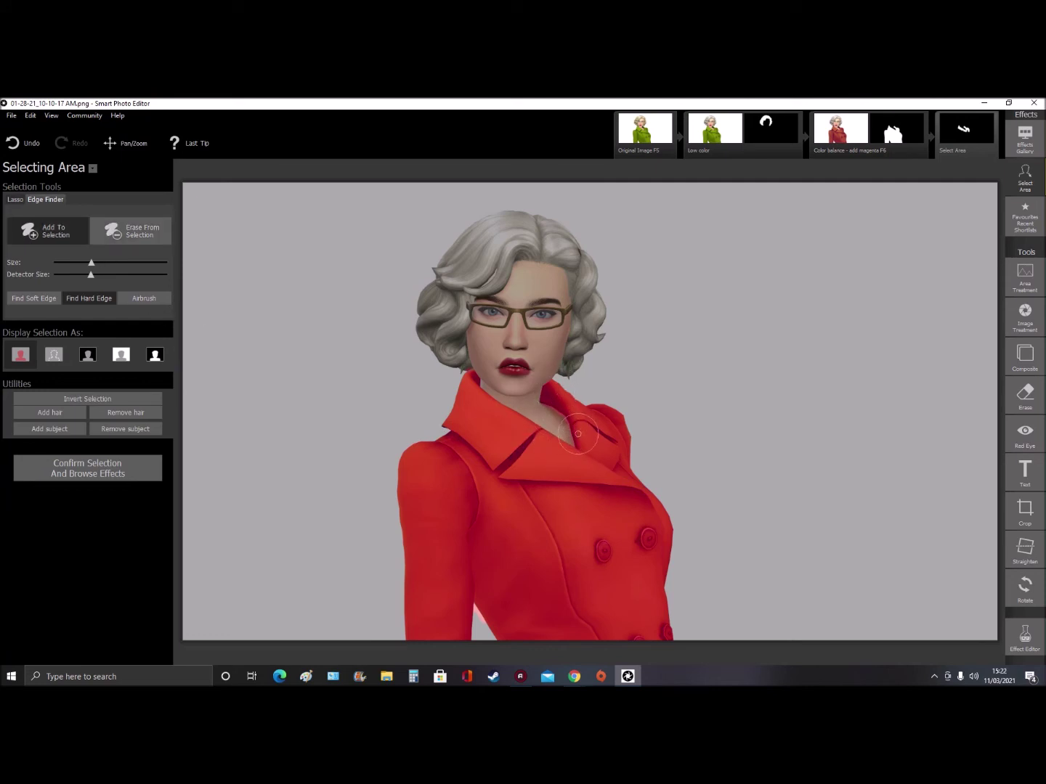
{"action": "left_click_drag", "start_coordinate": [80, 265], "coordinate": [81, 265]}
{"action": "key", "text": "a"}
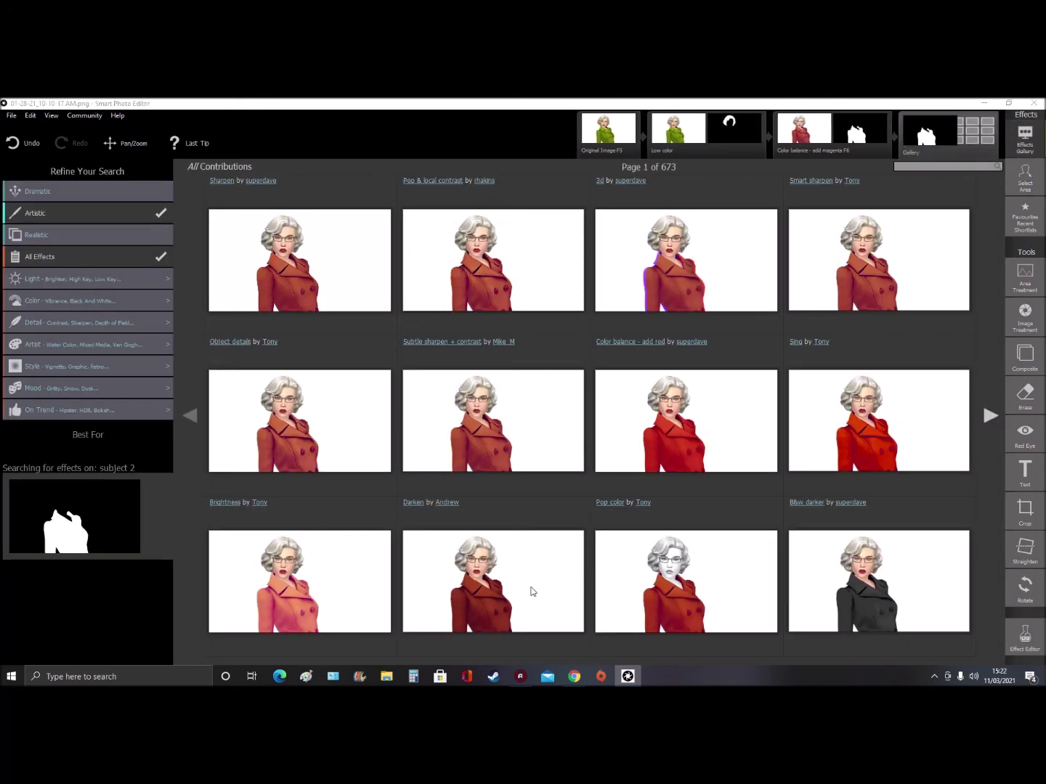
Preview the Darken, Color balance - add red, Subtle sharpen + contrast, Smart sharpen and B&w darker effects on the coat.
{"action": "left_click", "coordinate": [538, 592]}
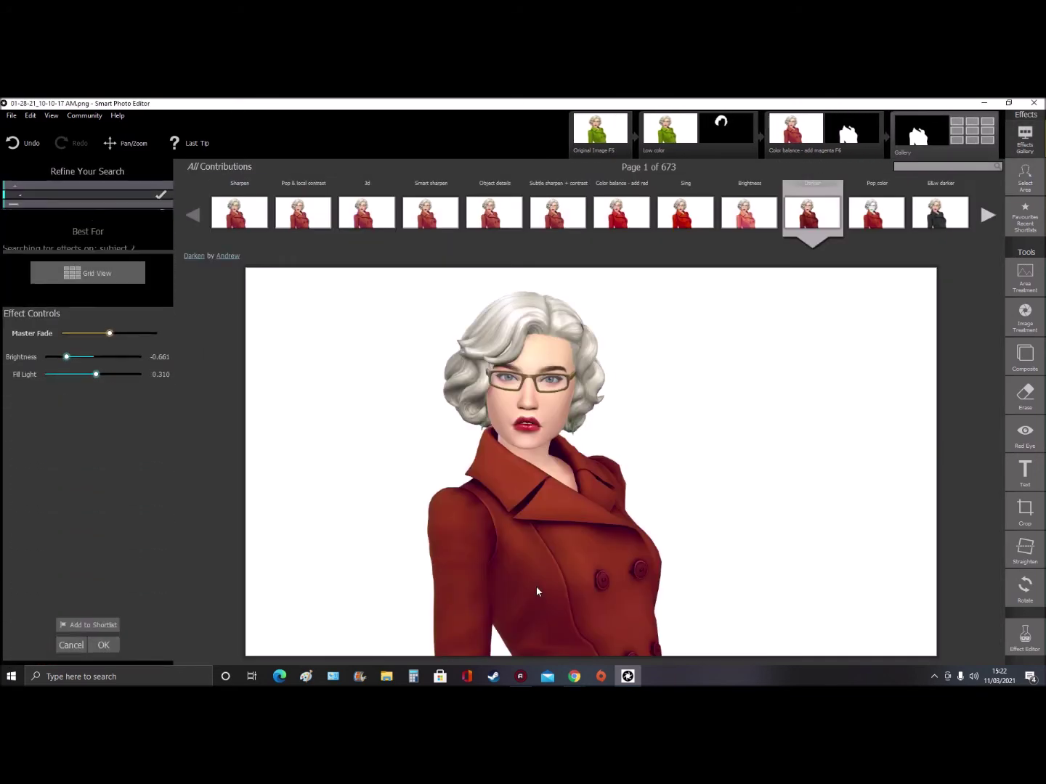
{"action": "left_click", "coordinate": [637, 213]}
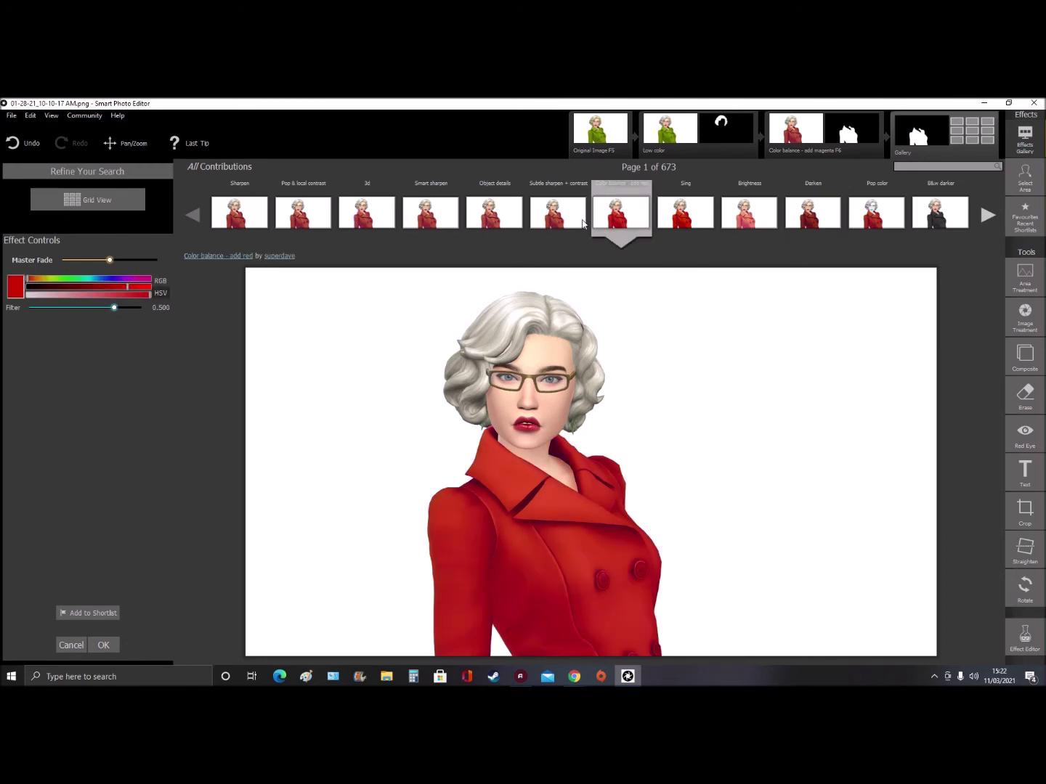
{"action": "left_click", "coordinate": [585, 223]}
{"action": "left_click", "coordinate": [437, 218]}
{"action": "left_click", "coordinate": [937, 220]}
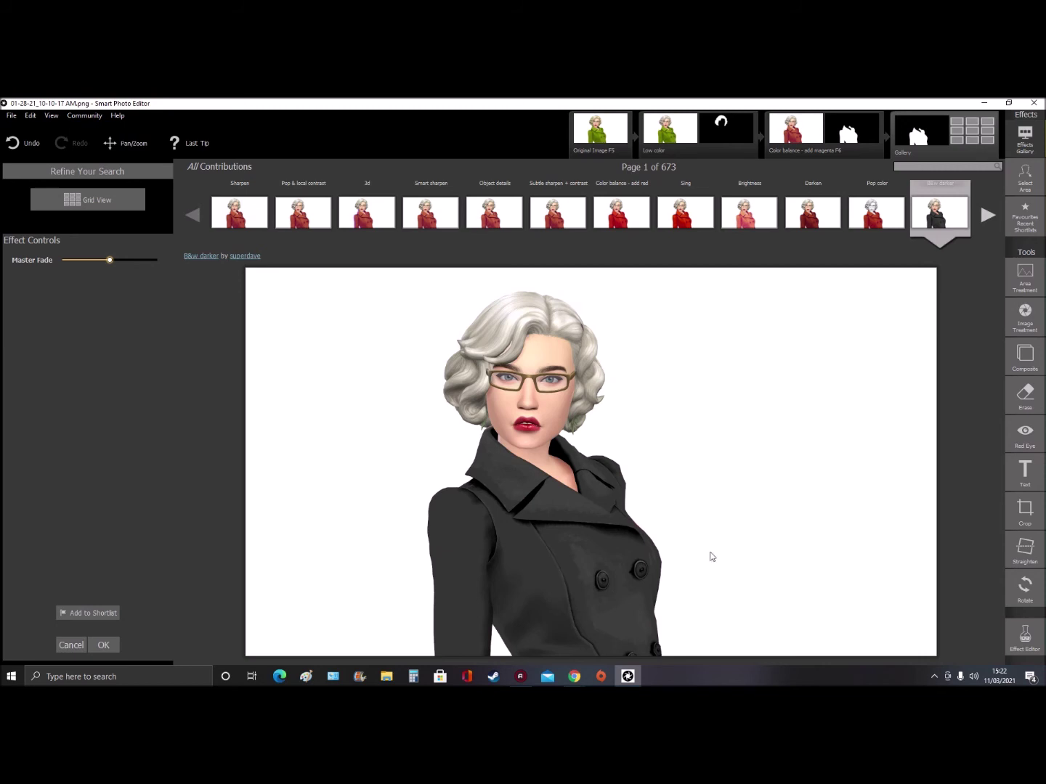
Preview the effects on the second gallery page on the coat, from Low color through Color filters strong 007, plus Warming filter.
{"action": "left_click", "coordinate": [988, 215]}
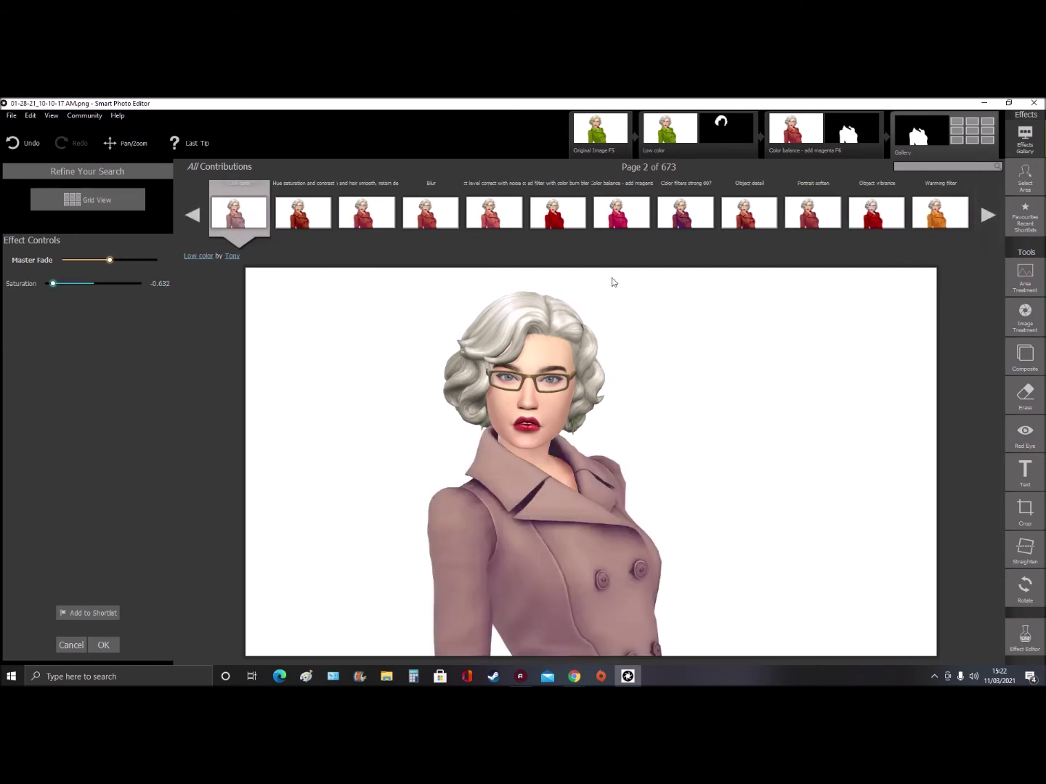
{"action": "left_click", "coordinate": [303, 218]}
{"action": "left_click", "coordinate": [363, 218]}
{"action": "left_click", "coordinate": [425, 224]}
{"action": "left_click", "coordinate": [492, 224]}
{"action": "left_click", "coordinate": [552, 225]}
{"action": "left_click", "coordinate": [618, 224]}
{"action": "left_click", "coordinate": [673, 225]}
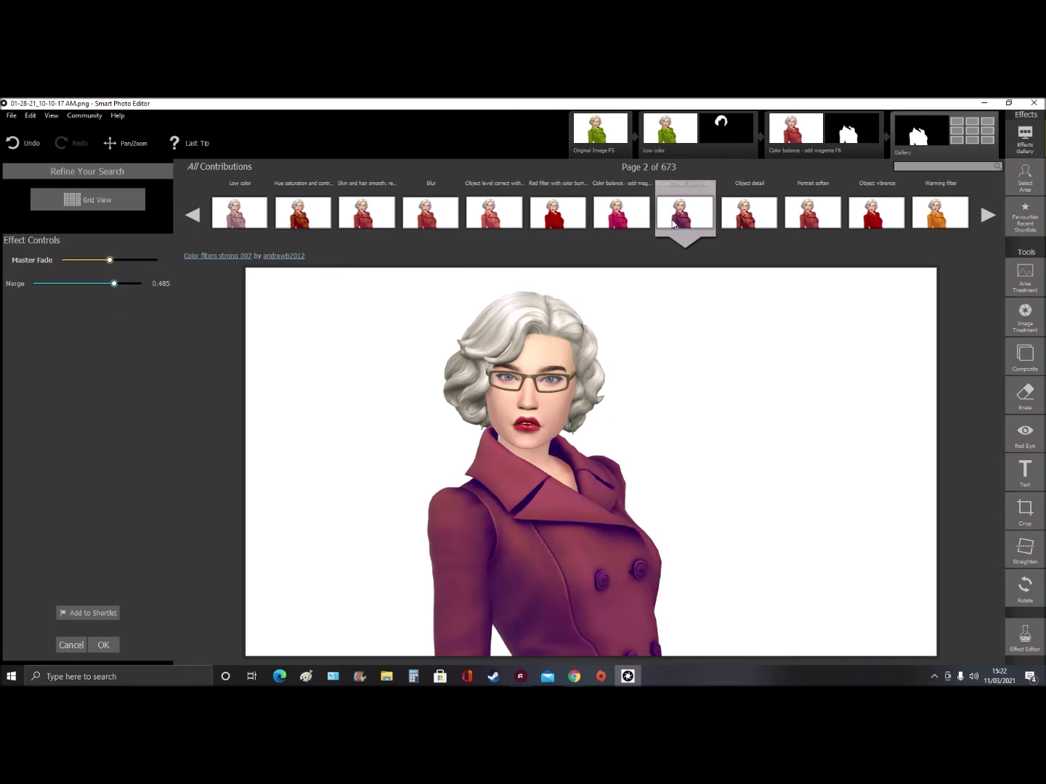
{"action": "left_click", "coordinate": [944, 223]}
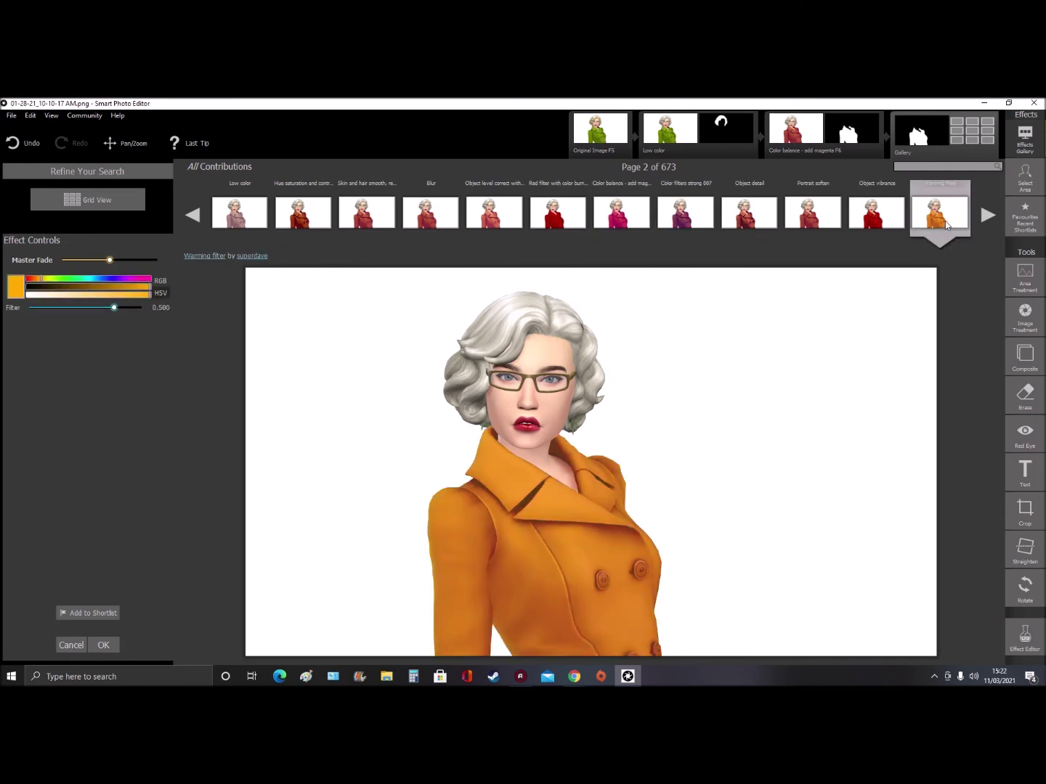
Preview the Soft faded effect on the coat, and apply Color filters strong 007 from the second gallery page.
{"action": "left_click", "coordinate": [984, 218]}
{"action": "left_click", "coordinate": [683, 218]}
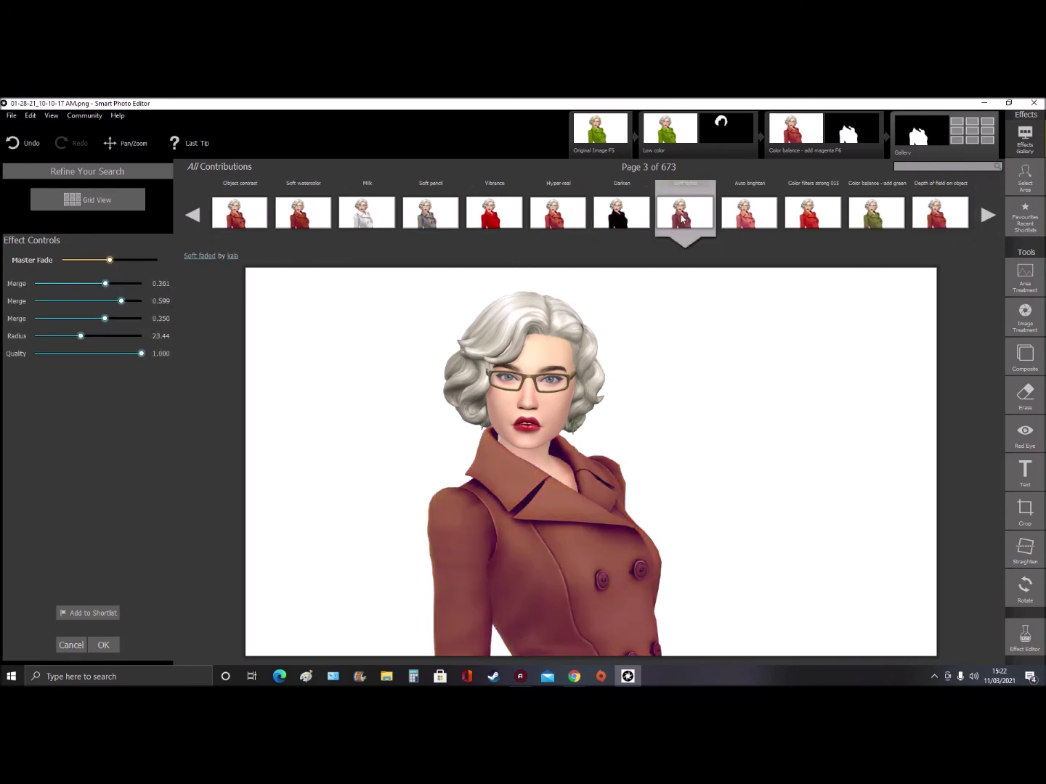
{"action": "left_click", "coordinate": [193, 215]}
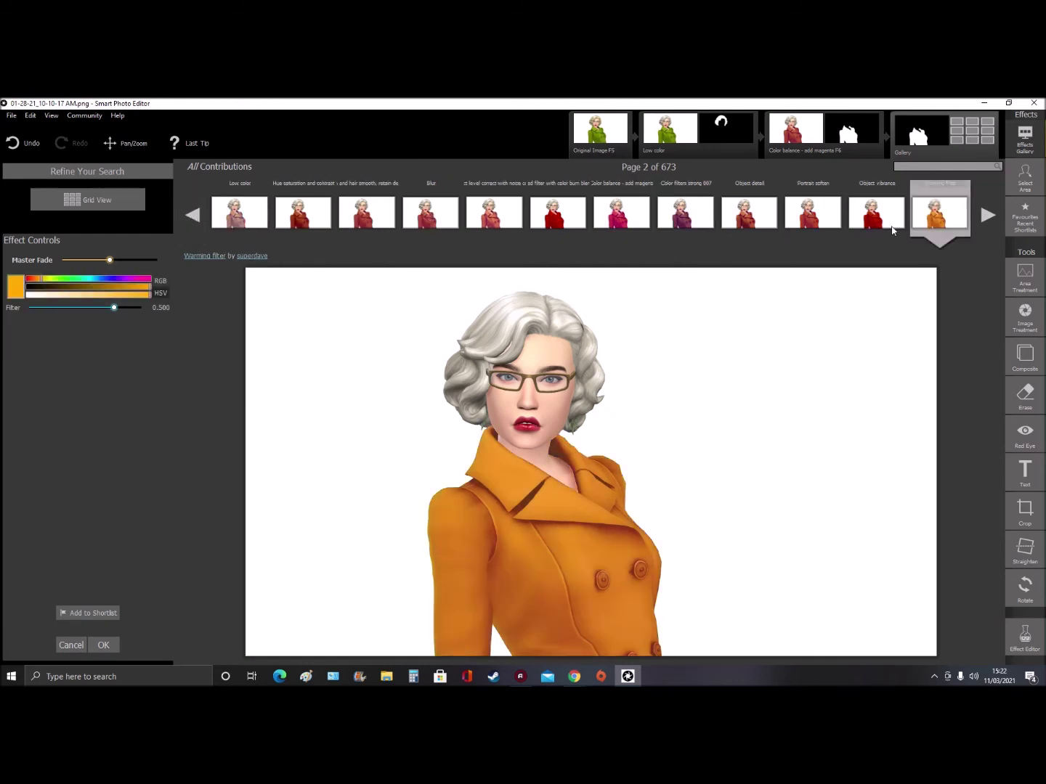
{"action": "left_click", "coordinate": [681, 221]}
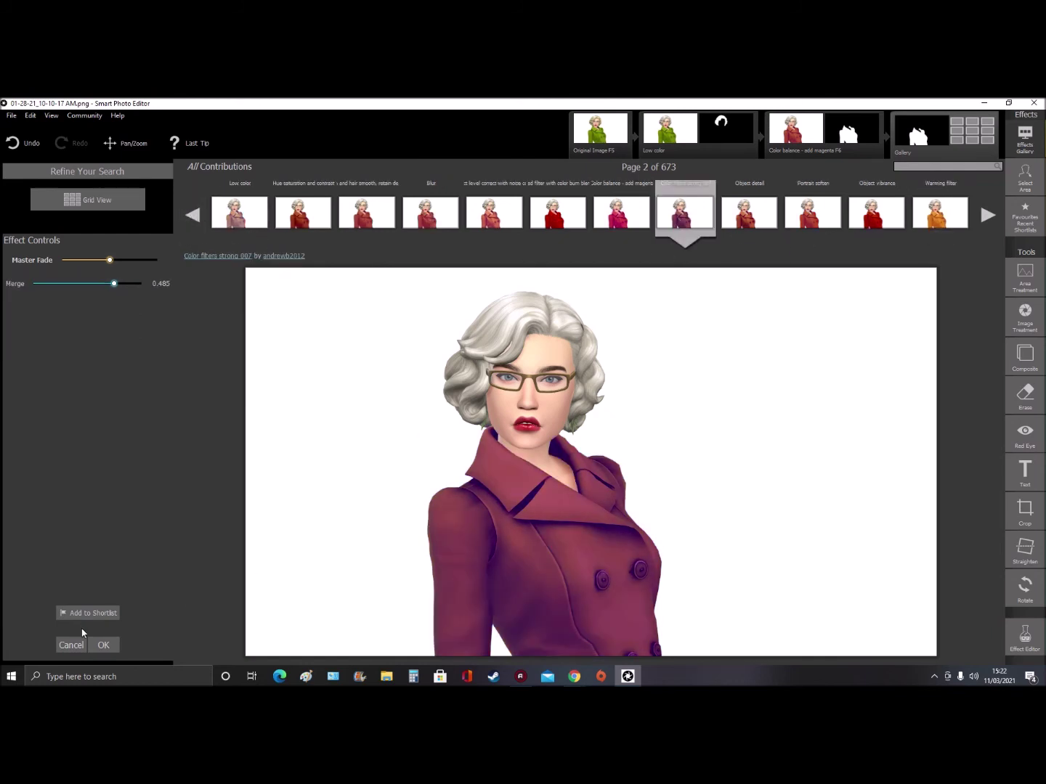
{"action": "left_click", "coordinate": [103, 645]}
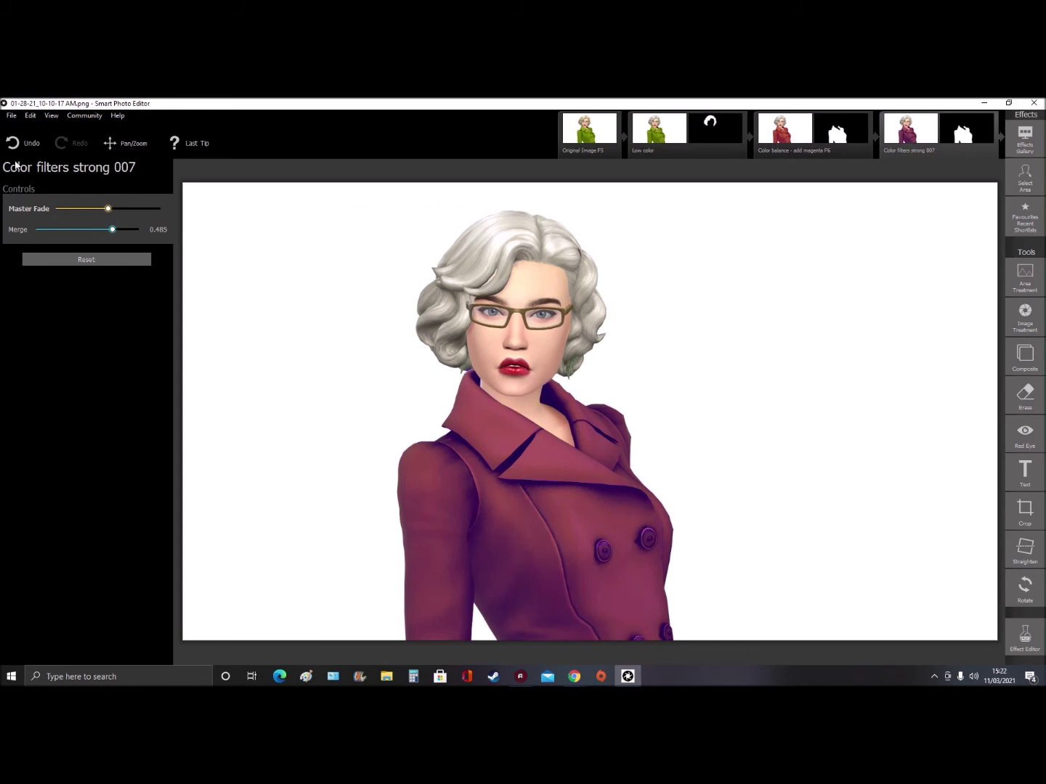
Export the image as a JPEG at quality 95 and 1920 × 1080, saved as 01-28-21_10-10-17 AM_pe.jpg.
{"action": "left_click", "coordinate": [11, 114]}
{"action": "left_click", "coordinate": [21, 184]}
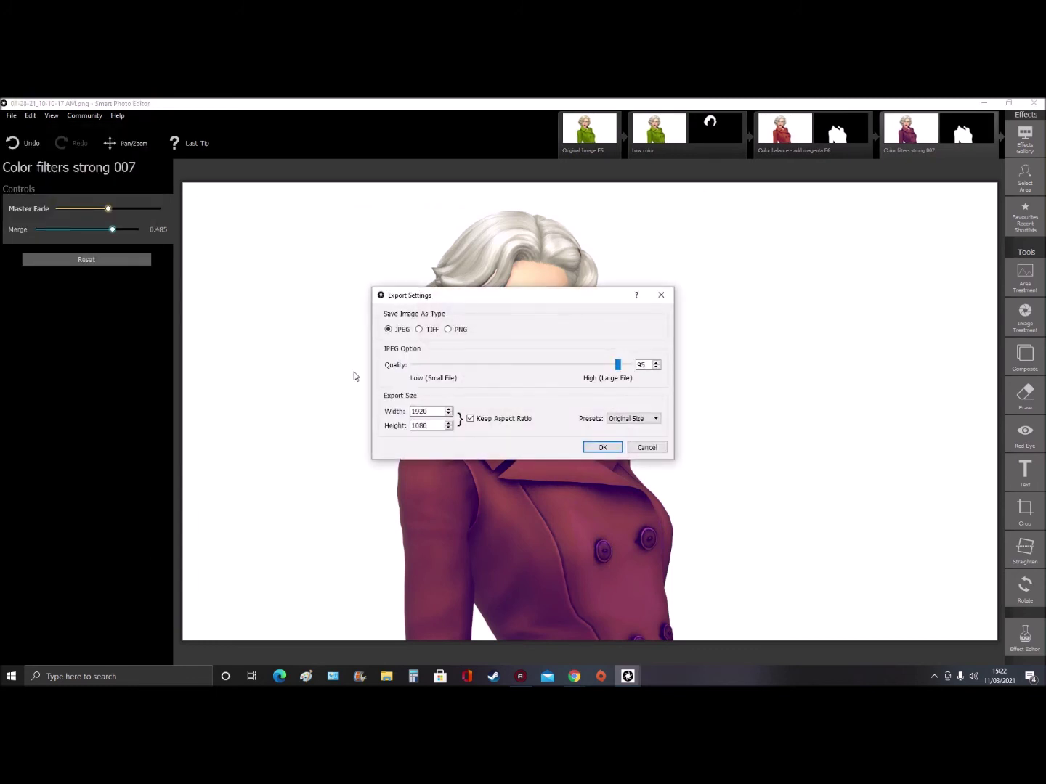
{"action": "left_click", "coordinate": [602, 447]}
{"action": "left_click", "coordinate": [42, 258]}
{"action": "left_click", "coordinate": [426, 386]}
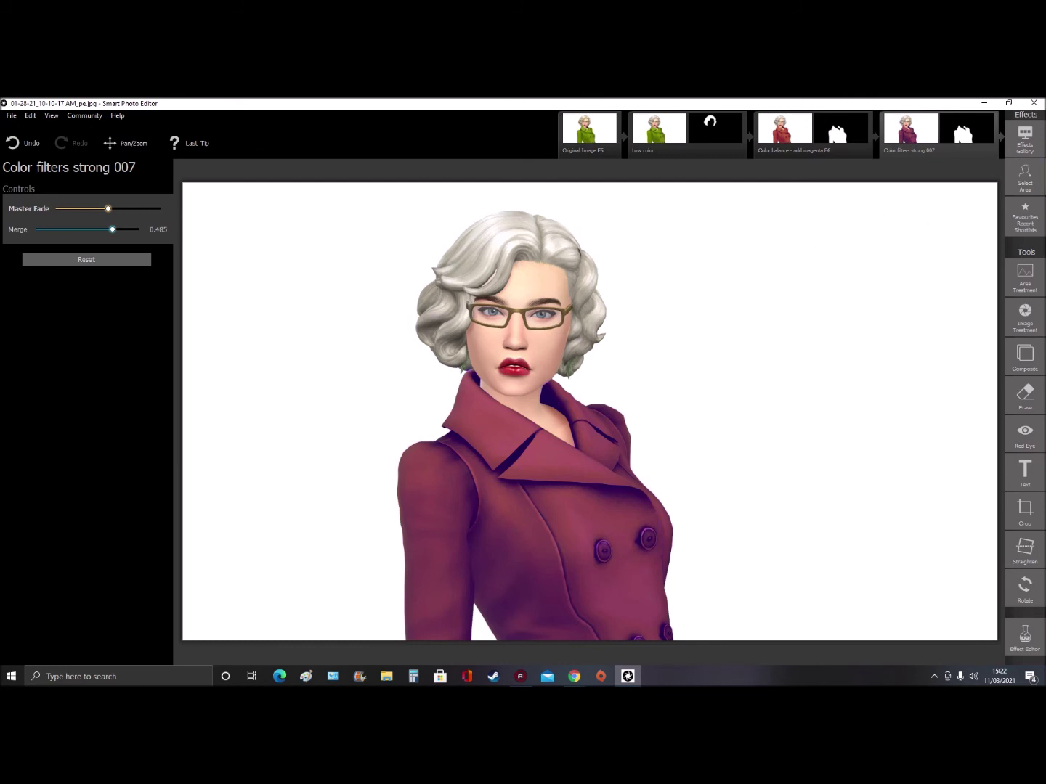
Start a new area selection for Background and fill the white backdrop around the figure, using the largest brush size.
{"action": "left_click", "coordinate": [1029, 180]}
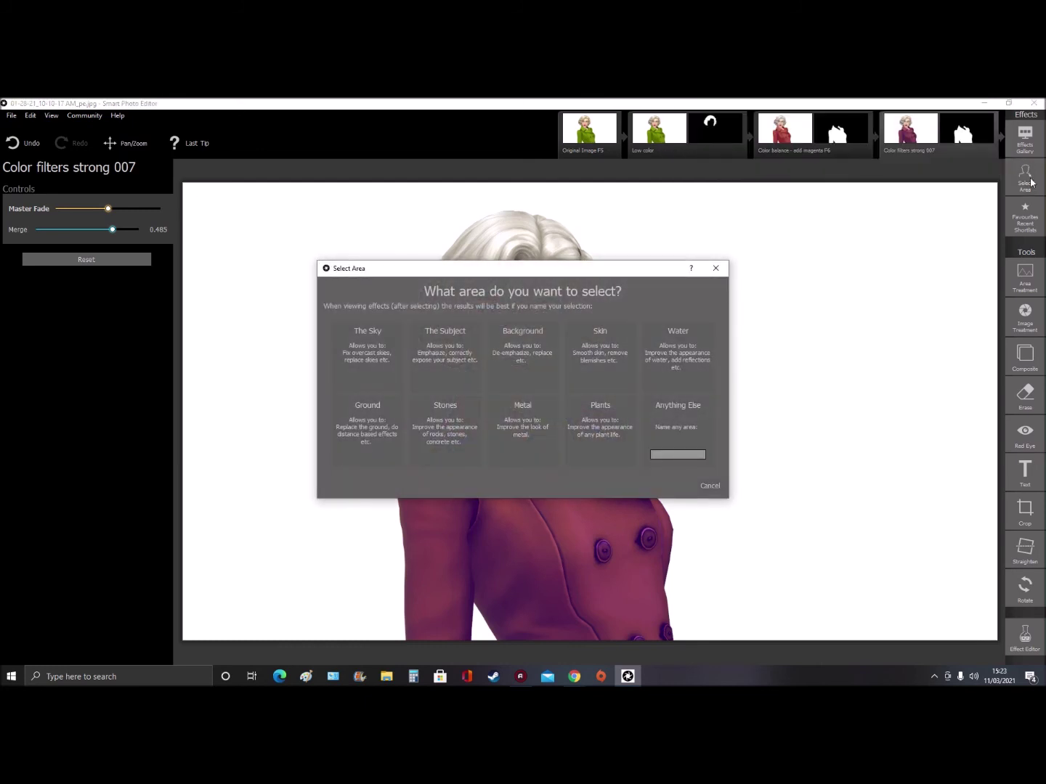
{"action": "left_click", "coordinate": [519, 343]}
{"action": "left_click", "coordinate": [589, 405]}
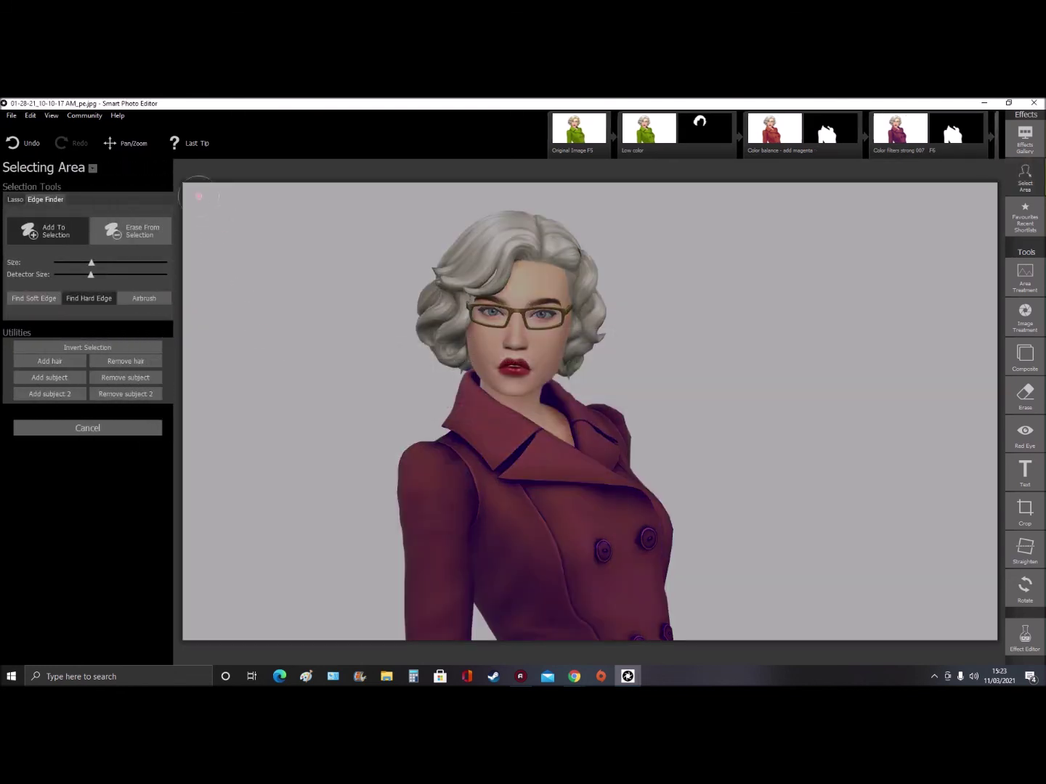
{"action": "mouse_move", "coordinate": [398, 253]}
{"action": "left_mouse_down"}
{"action": "mouse_move", "coordinate": [418, 362]}
{"action": "mouse_move", "coordinate": [438, 371]}
{"action": "left_mouse_up"}
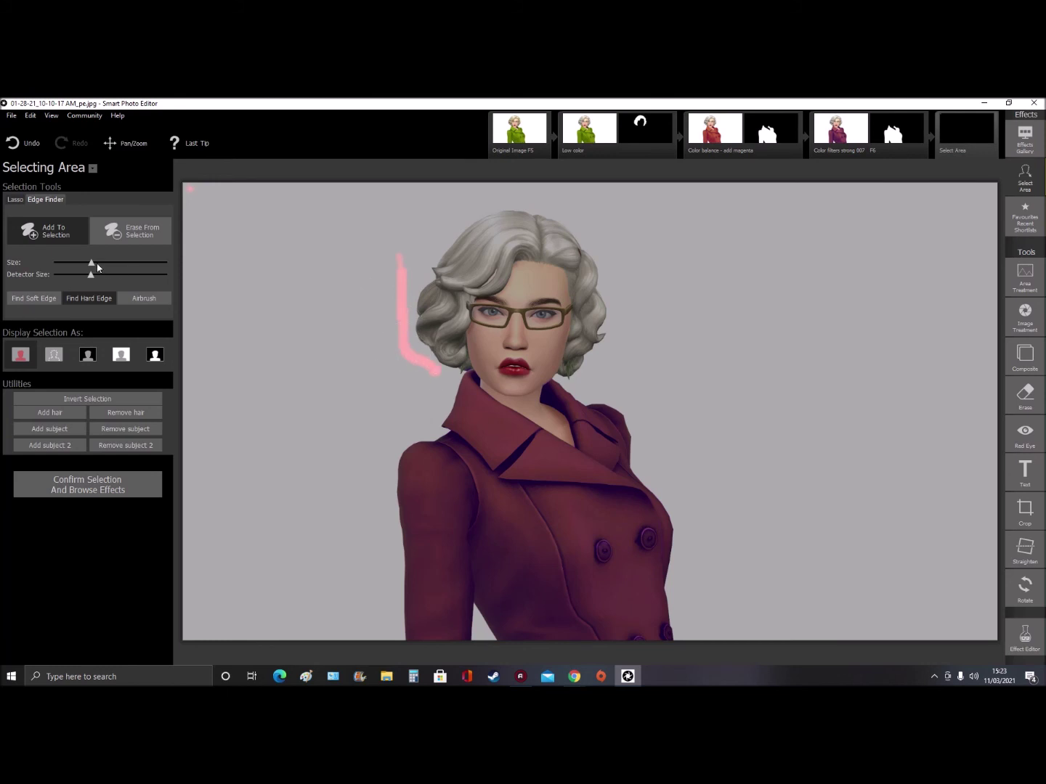
{"action": "left_click_drag", "start_coordinate": [97, 264], "coordinate": [168, 265]}
{"action": "mouse_move", "coordinate": [330, 190]}
{"action": "left_mouse_down"}
{"action": "mouse_move", "coordinate": [428, 210]}
{"action": "mouse_move", "coordinate": [417, 385]}
{"action": "mouse_move", "coordinate": [363, 472]}
{"action": "mouse_move", "coordinate": [358, 653]}
{"action": "left_mouse_up"}
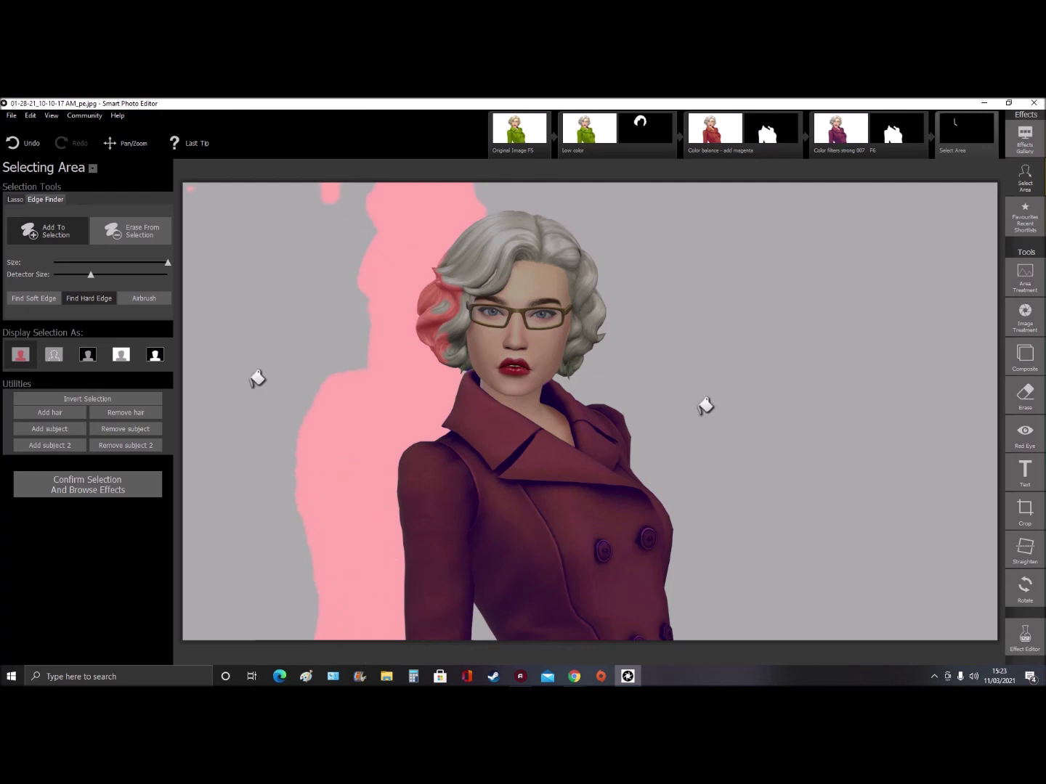
{"action": "left_click", "coordinate": [259, 378]}
{"action": "mouse_move", "coordinate": [480, 193]}
{"action": "left_mouse_down"}
{"action": "mouse_move", "coordinate": [552, 191]}
{"action": "mouse_move", "coordinate": [639, 291]}
{"action": "mouse_move", "coordinate": [639, 414]}
{"action": "mouse_move", "coordinate": [726, 603]}
{"action": "mouse_move", "coordinate": [755, 635]}
{"action": "left_mouse_up"}
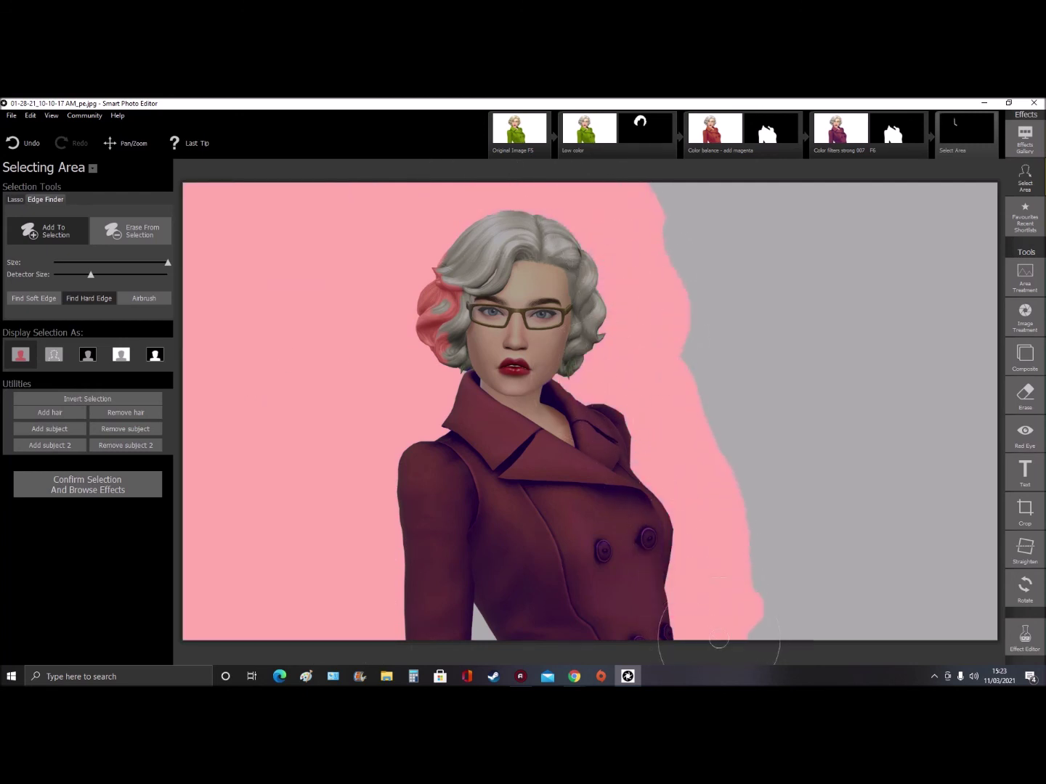
{"action": "left_click", "coordinate": [828, 378]}
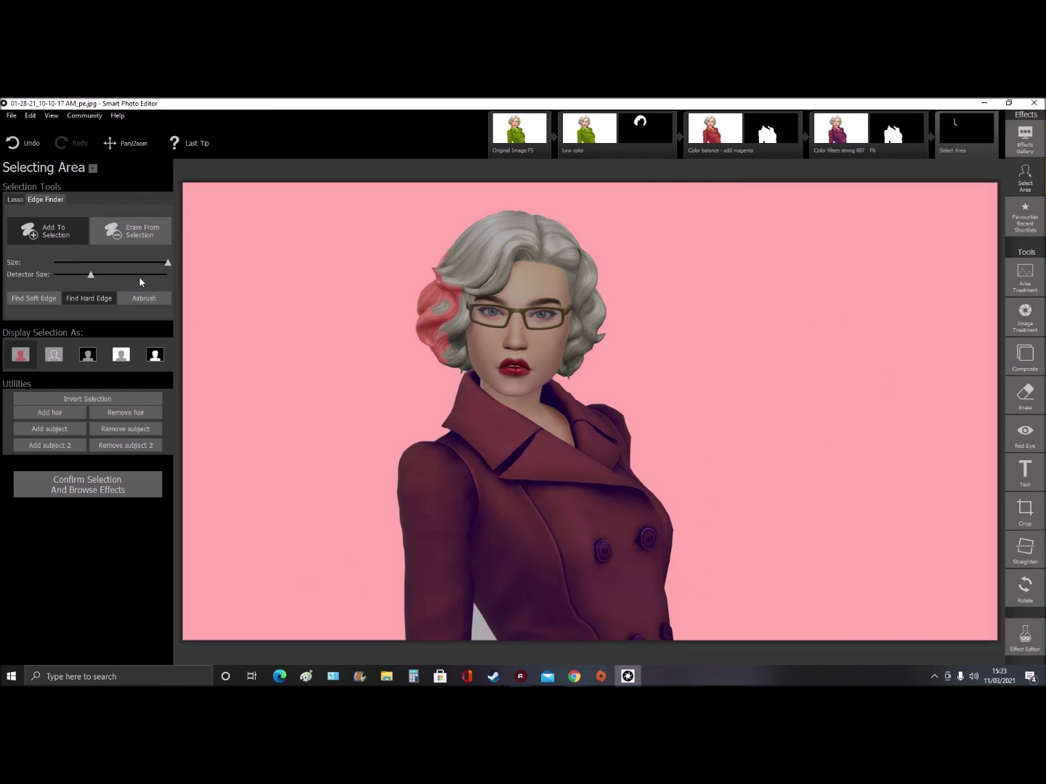
Add the gap between sleeve and body using a smaller brush, erase the spill from the hair, and confirm the background selection.
{"action": "left_click_drag", "start_coordinate": [167, 263], "coordinate": [81, 263]}
{"action": "mouse_move", "coordinate": [443, 639]}
{"action": "left_mouse_down"}
{"action": "mouse_move", "coordinate": [476, 618]}
{"action": "mouse_move", "coordinate": [477, 639]}
{"action": "mouse_move", "coordinate": [464, 597]}
{"action": "left_mouse_up"}
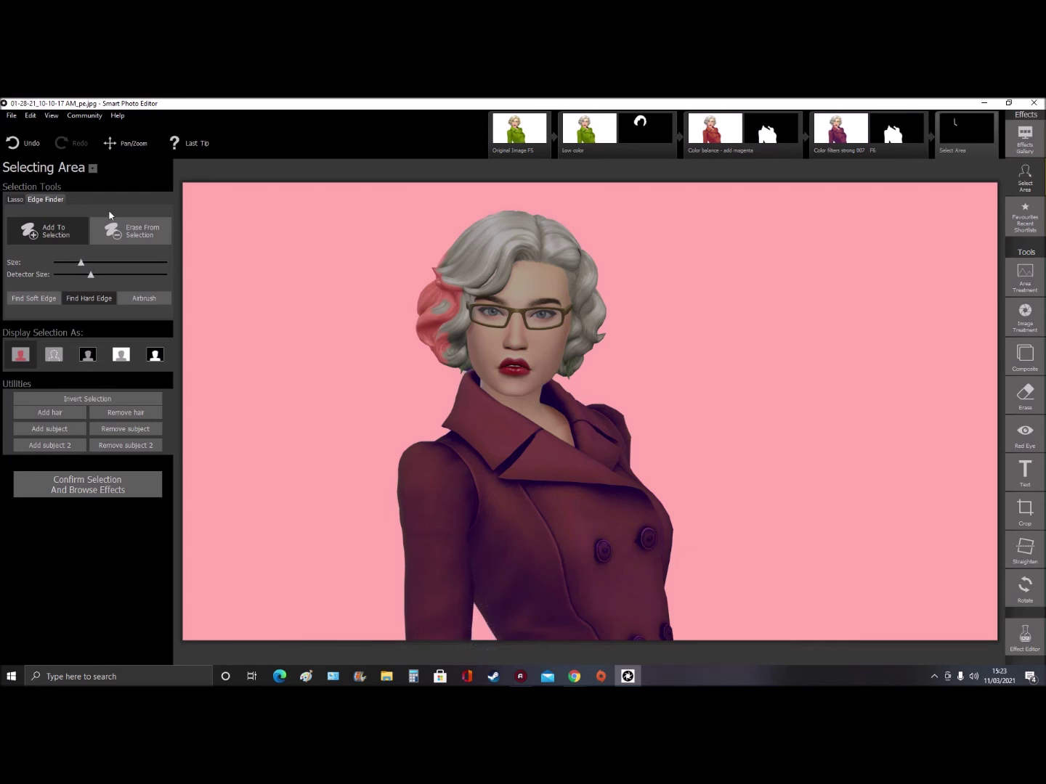
{"action": "mouse_move", "coordinate": [442, 273]}
{"action": "left_mouse_down"}
{"action": "mouse_move", "coordinate": [427, 304]}
{"action": "mouse_move", "coordinate": [430, 293]}
{"action": "mouse_move", "coordinate": [430, 337]}
{"action": "mouse_move", "coordinate": [443, 349]}
{"action": "mouse_move", "coordinate": [449, 265]}
{"action": "mouse_move", "coordinate": [461, 337]}
{"action": "left_mouse_up"}
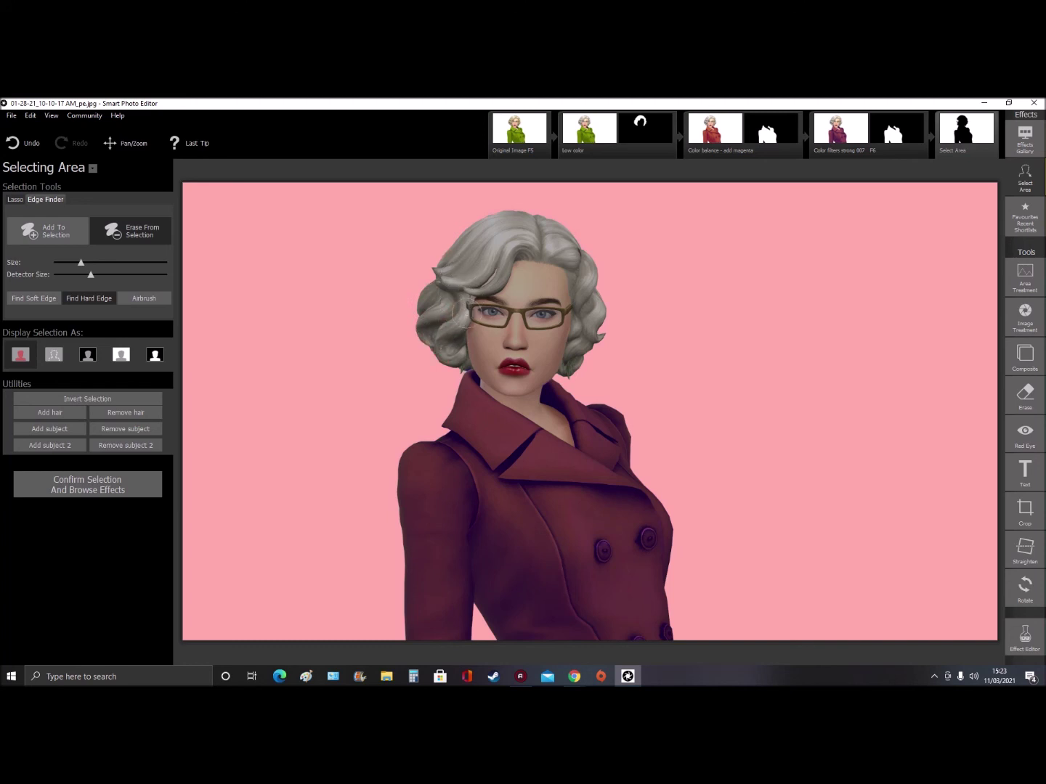
{"action": "left_click", "coordinate": [141, 483]}
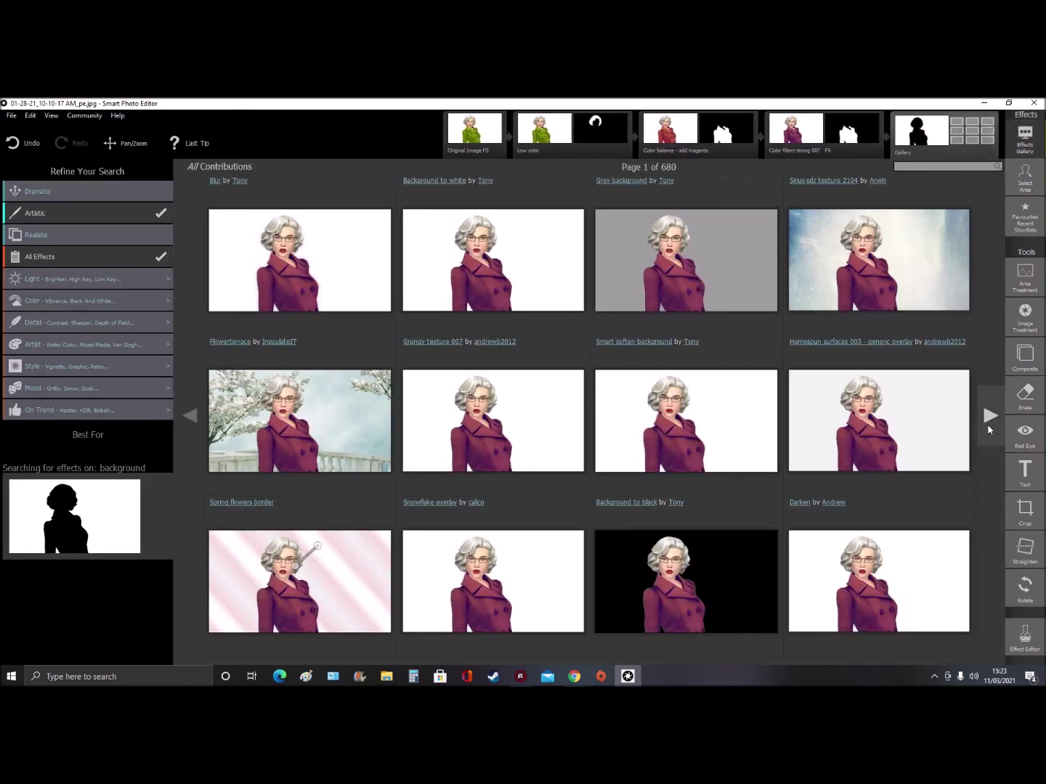
Preview Background to black, Legal framework 010, Background green, Complex vignette, Soft colored texture 034, Nightscape border and Oil pastel on the background.
{"action": "left_click", "coordinate": [679, 567]}
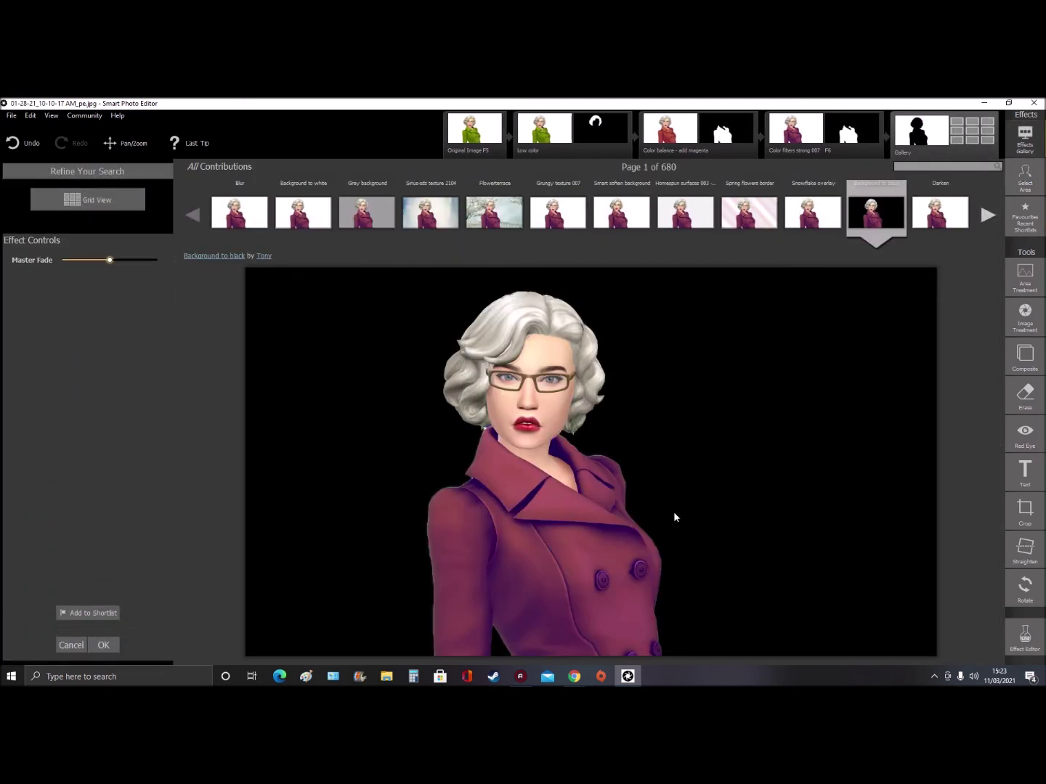
{"action": "left_click", "coordinate": [988, 214]}
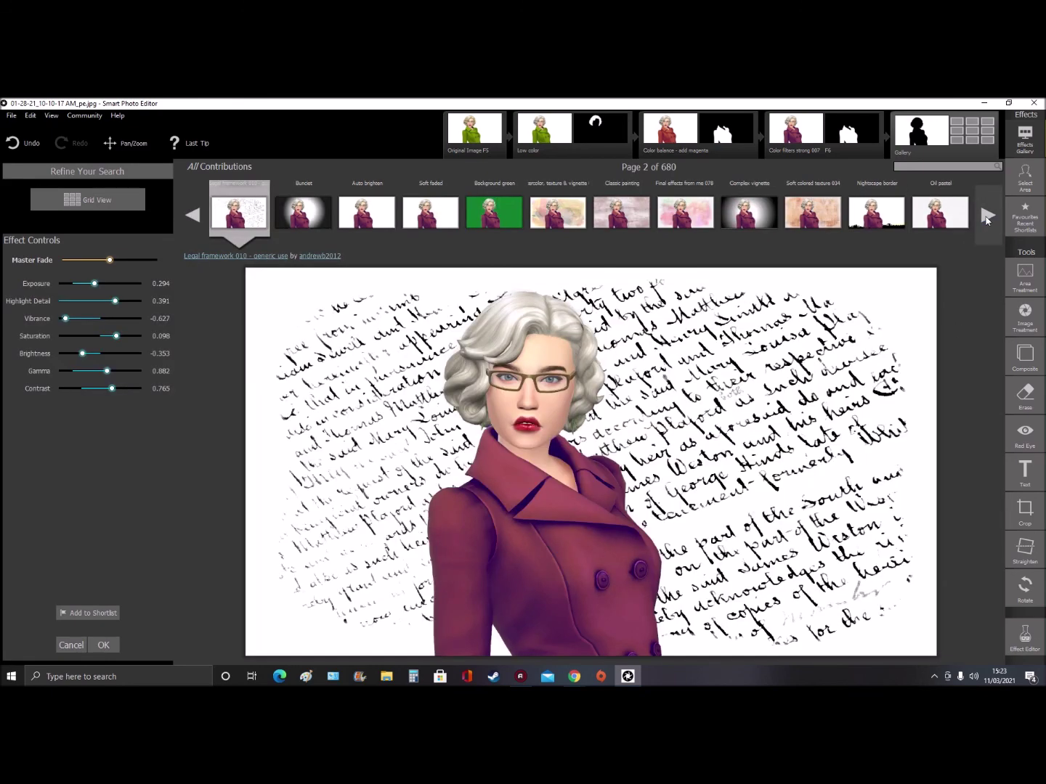
{"action": "left_click", "coordinate": [523, 214]}
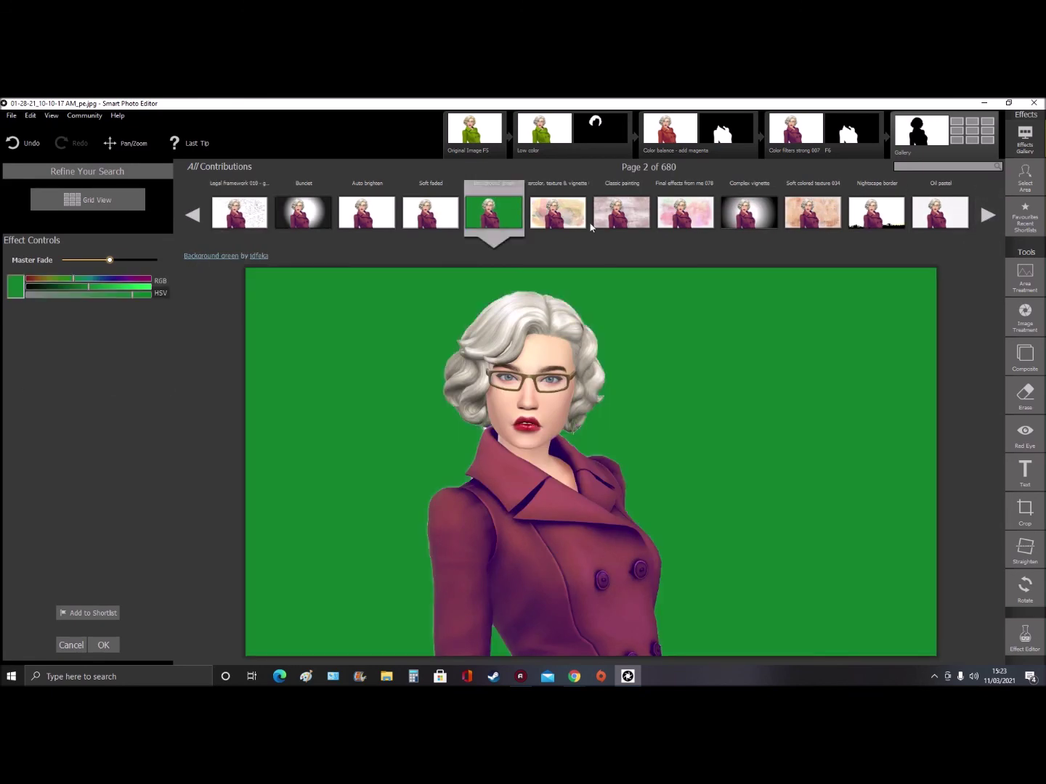
{"action": "left_click", "coordinate": [772, 217]}
{"action": "left_click", "coordinate": [818, 217]}
{"action": "left_click", "coordinate": [876, 214]}
{"action": "left_click", "coordinate": [939, 214]}
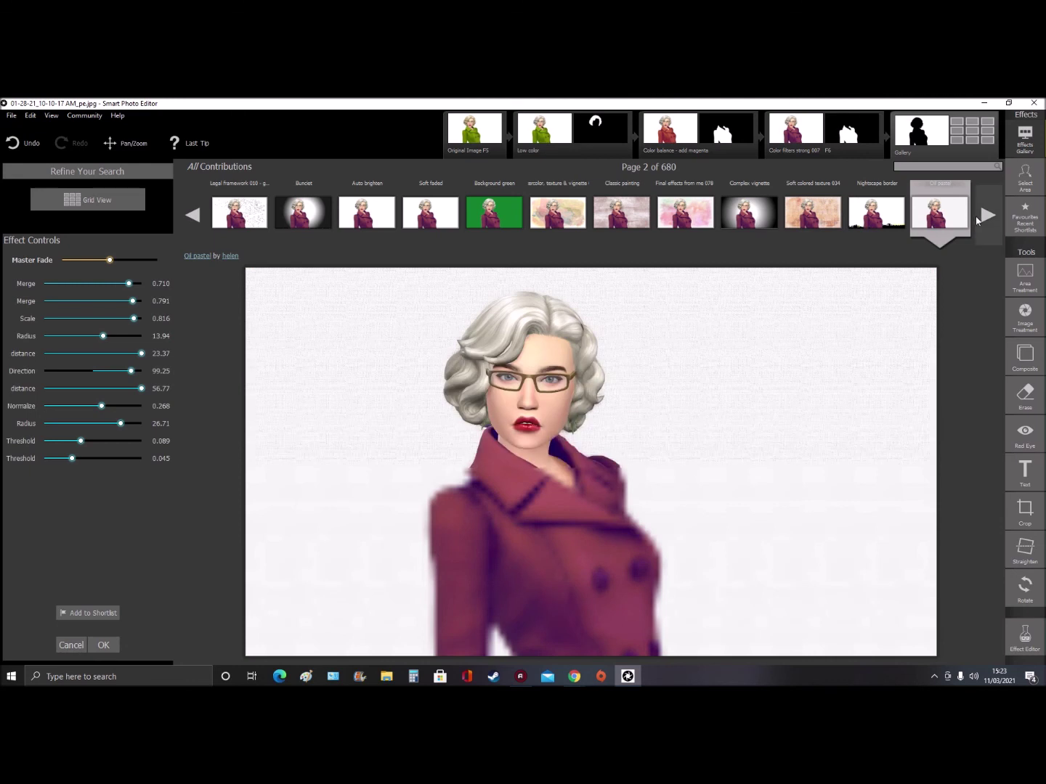
Return to the first gallery page and choose the Background to black effect for the selected background.
{"action": "left_click", "coordinate": [982, 217]}
{"action": "left_click", "coordinate": [194, 217]}
{"action": "left_click", "coordinate": [194, 215]}
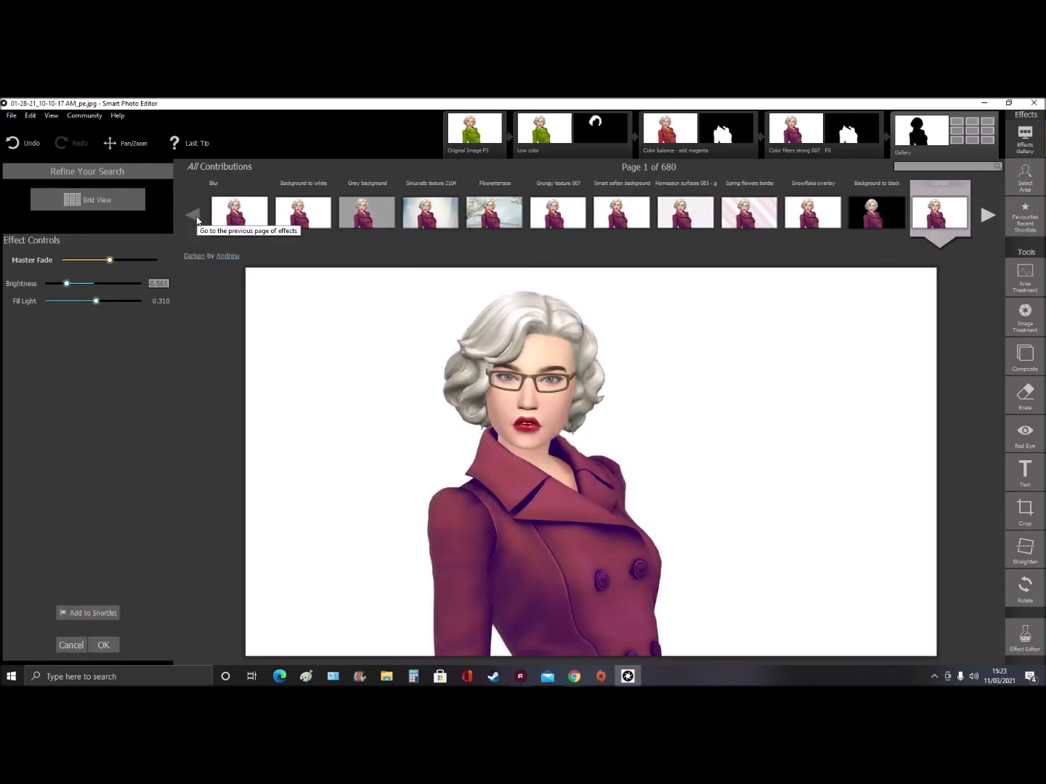
{"action": "left_click", "coordinate": [889, 213]}
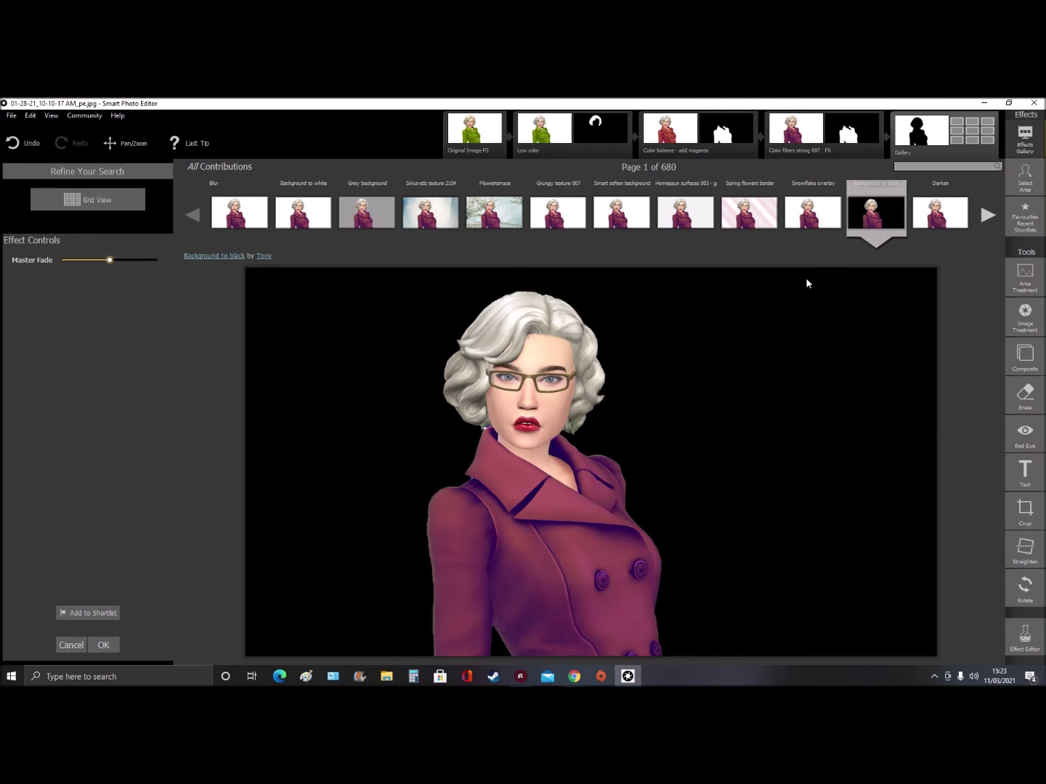